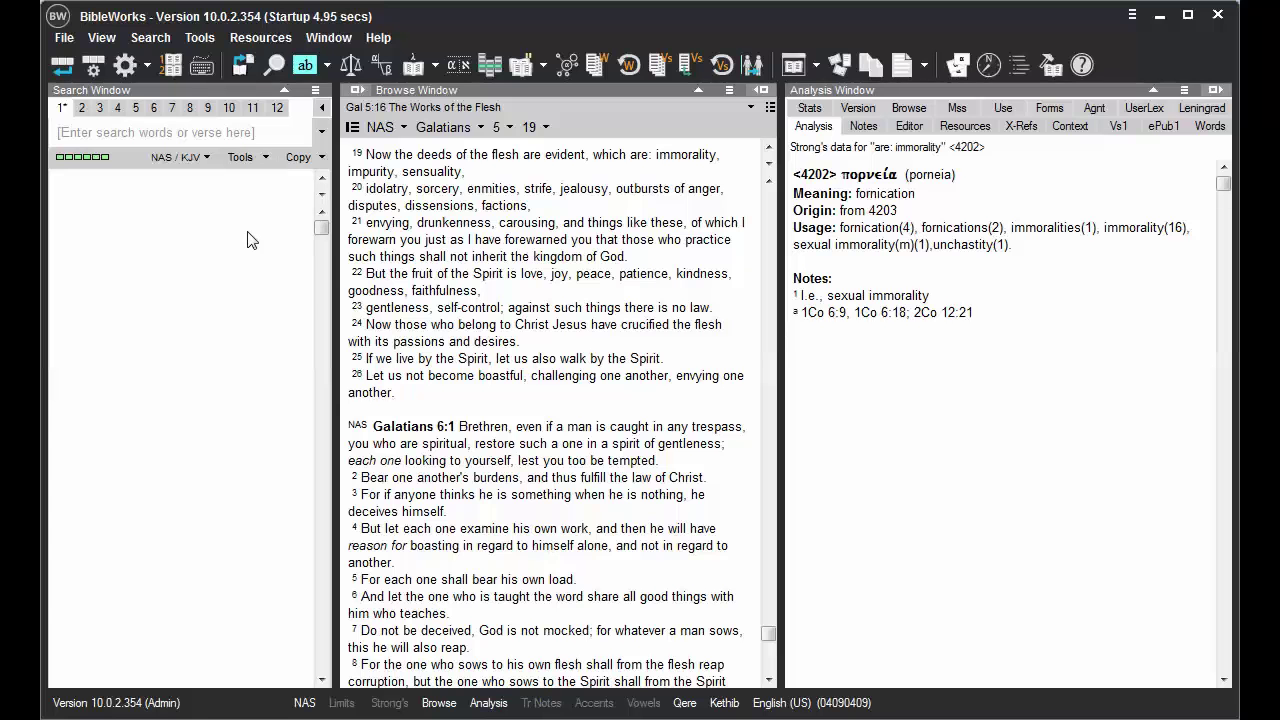
Select 'deeds of the flesh' in verse 19 and open its Color Selection window.
{"action": "mouse_move", "coordinate": [427, 152]}
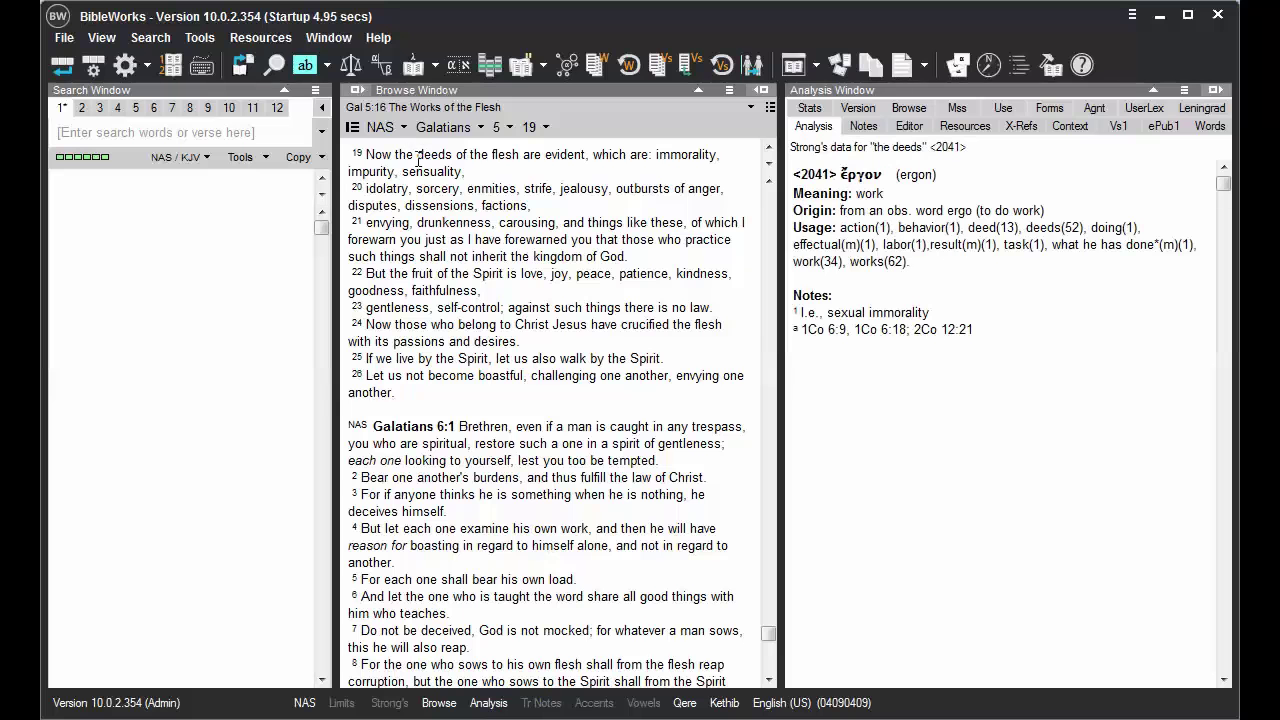
{"action": "left_click_drag", "start_coordinate": [417, 156], "coordinate": [519, 155]}
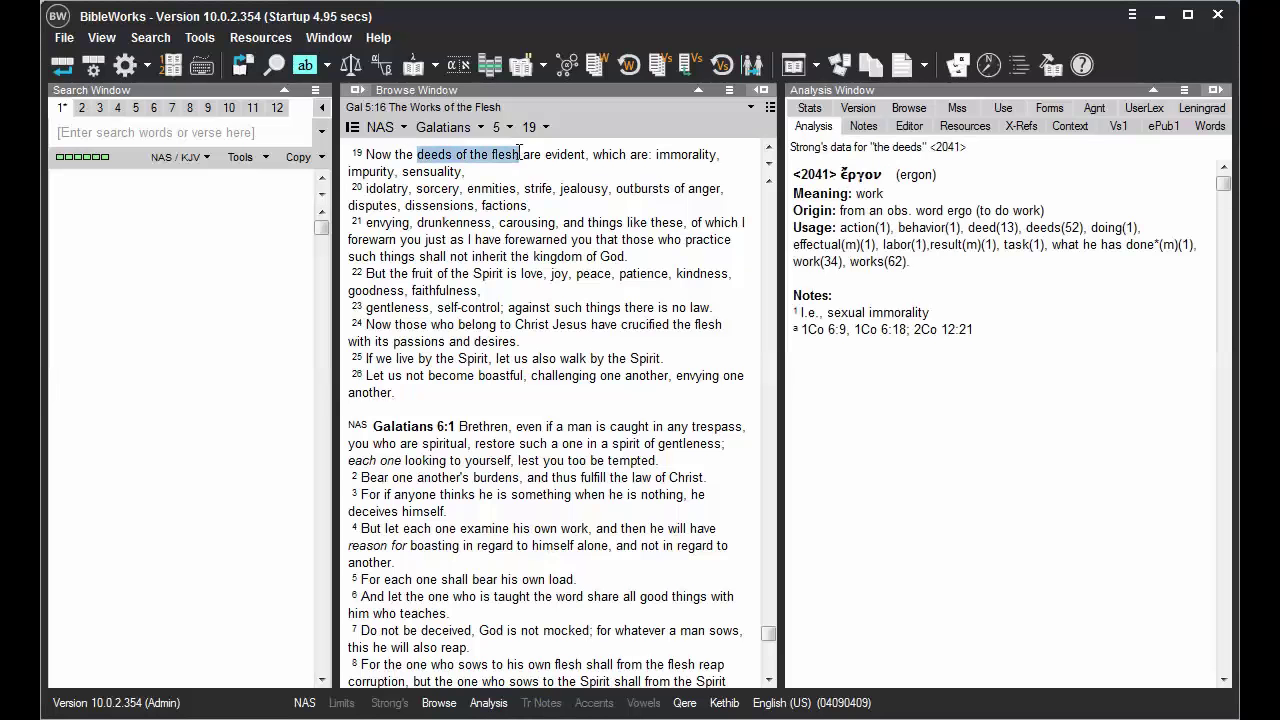
{"action": "right_click", "coordinate": [481, 156]}
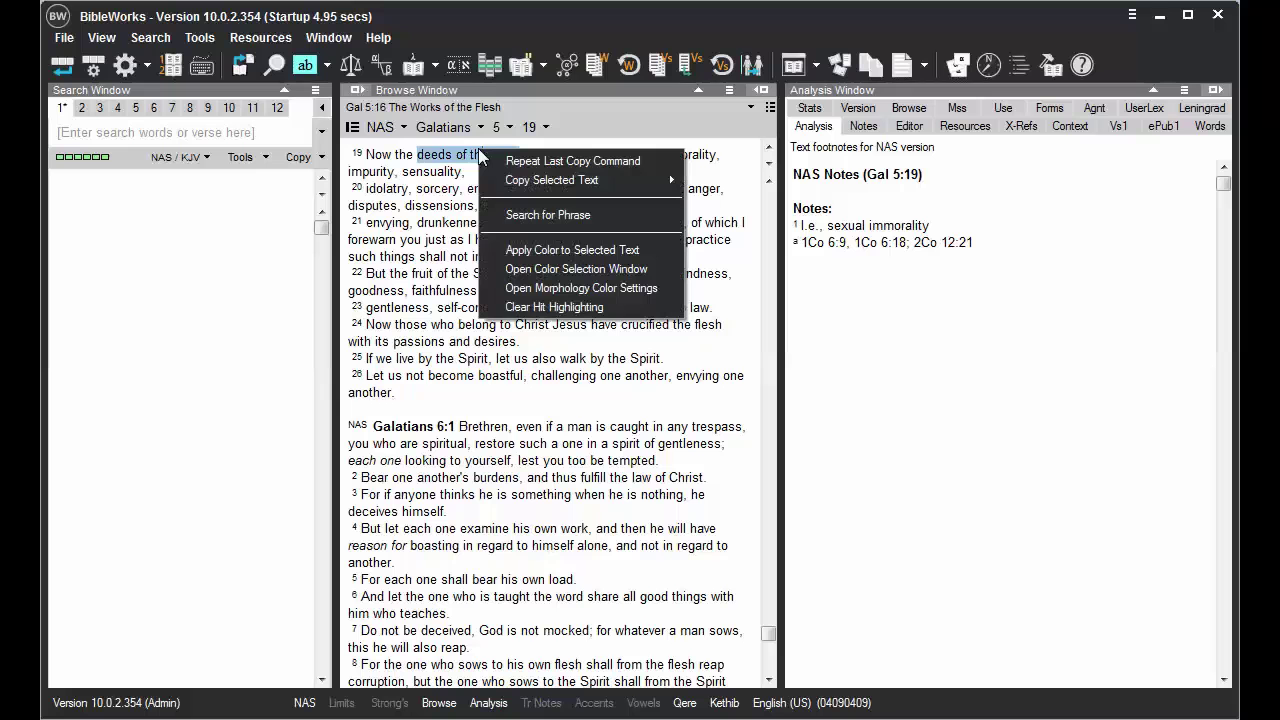
{"action": "left_click", "coordinate": [524, 273]}
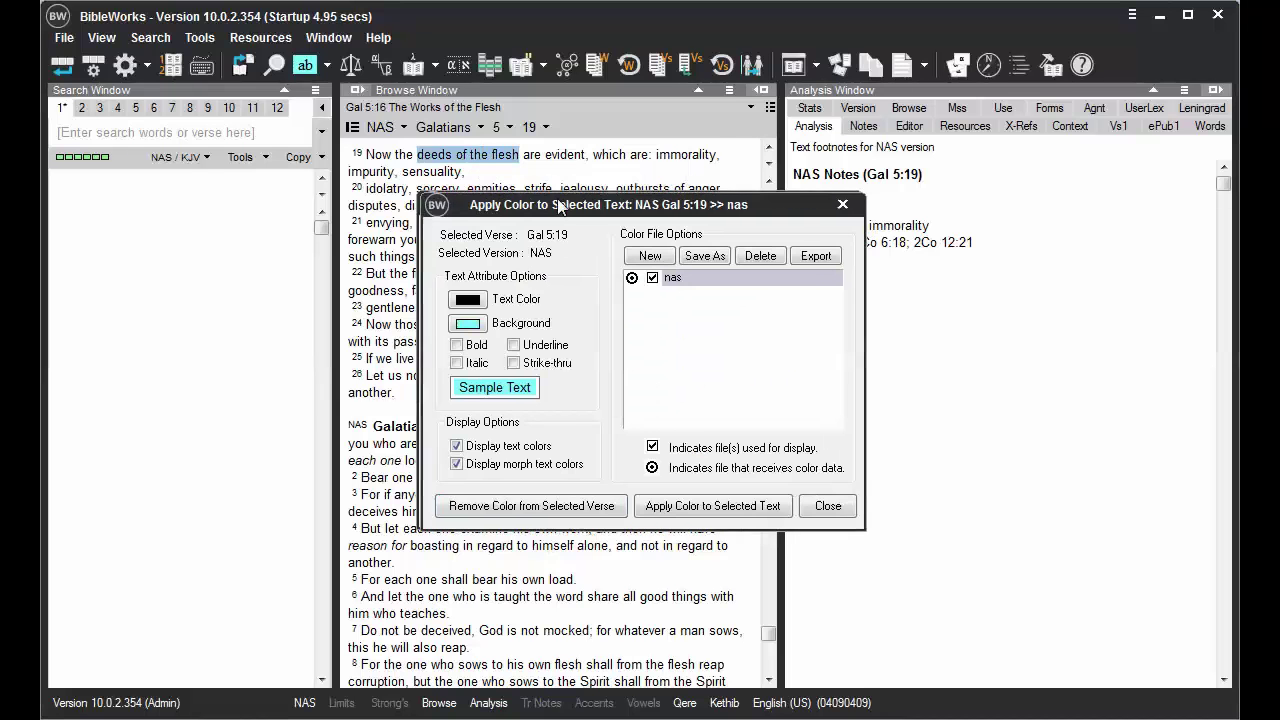
Set the highlight background to white and turn on Bold.
{"action": "mouse_move", "coordinate": [563, 201]}
{"action": "left_mouse_down"}
{"action": "mouse_move", "coordinate": [858, 220]}
{"action": "mouse_move", "coordinate": [899, 200]}
{"action": "left_mouse_up"}
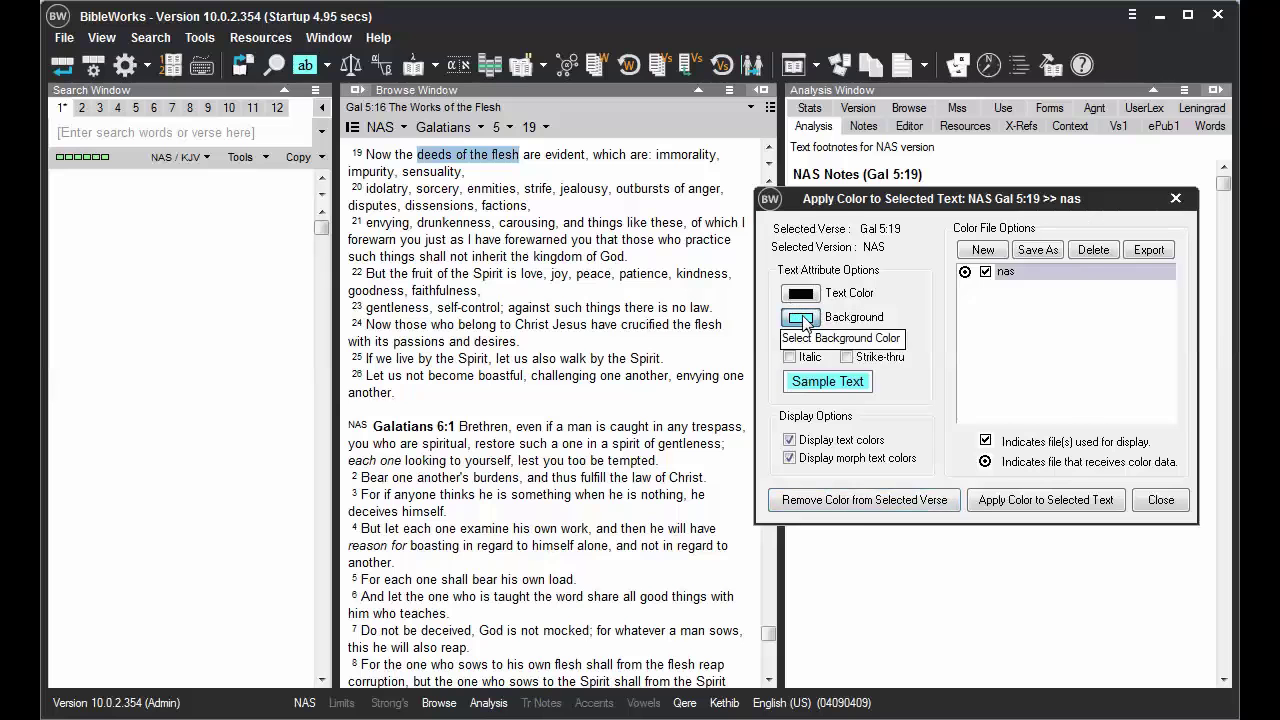
{"action": "left_click", "coordinate": [801, 319]}
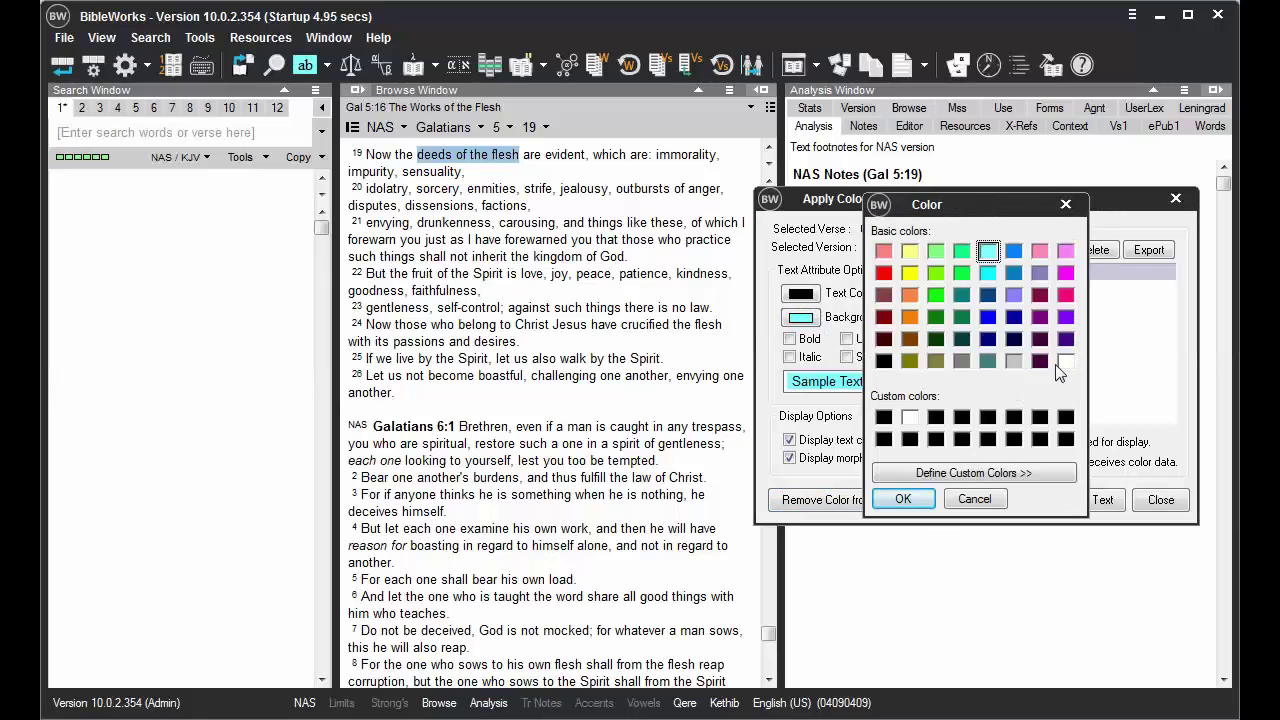
{"action": "left_click", "coordinate": [1065, 362]}
{"action": "left_click", "coordinate": [903, 499]}
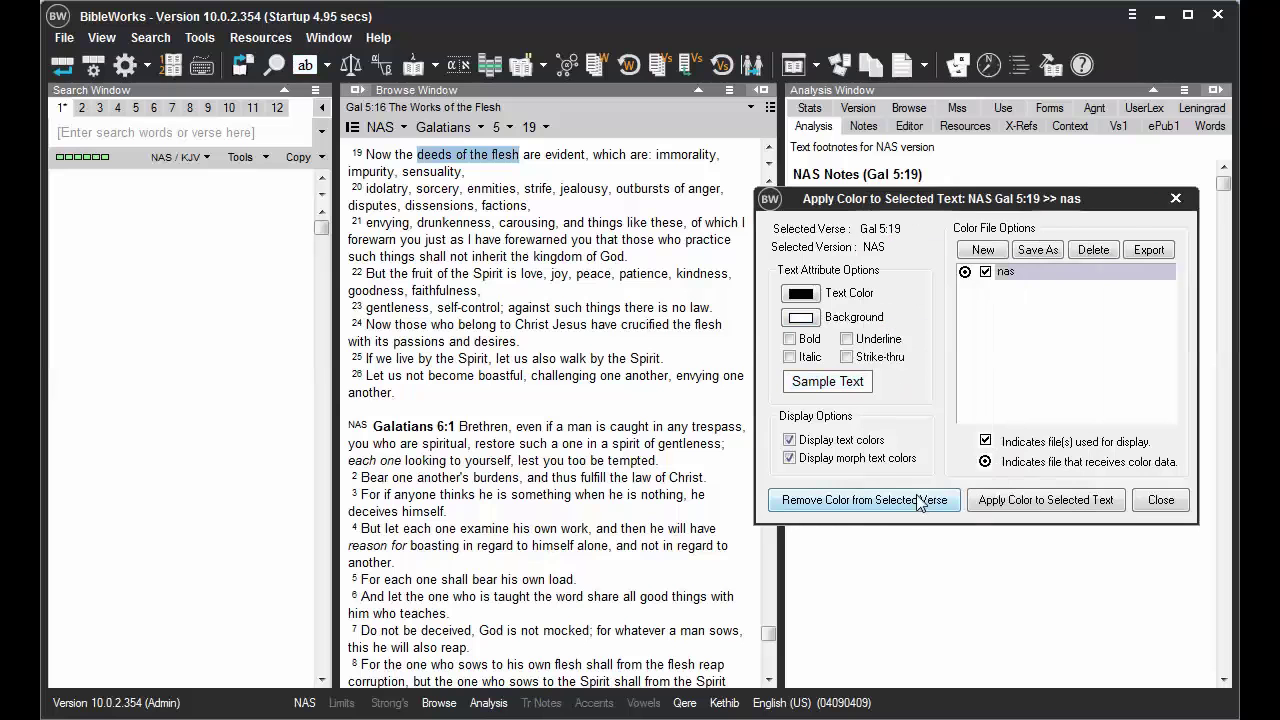
{"action": "left_click", "coordinate": [789, 339]}
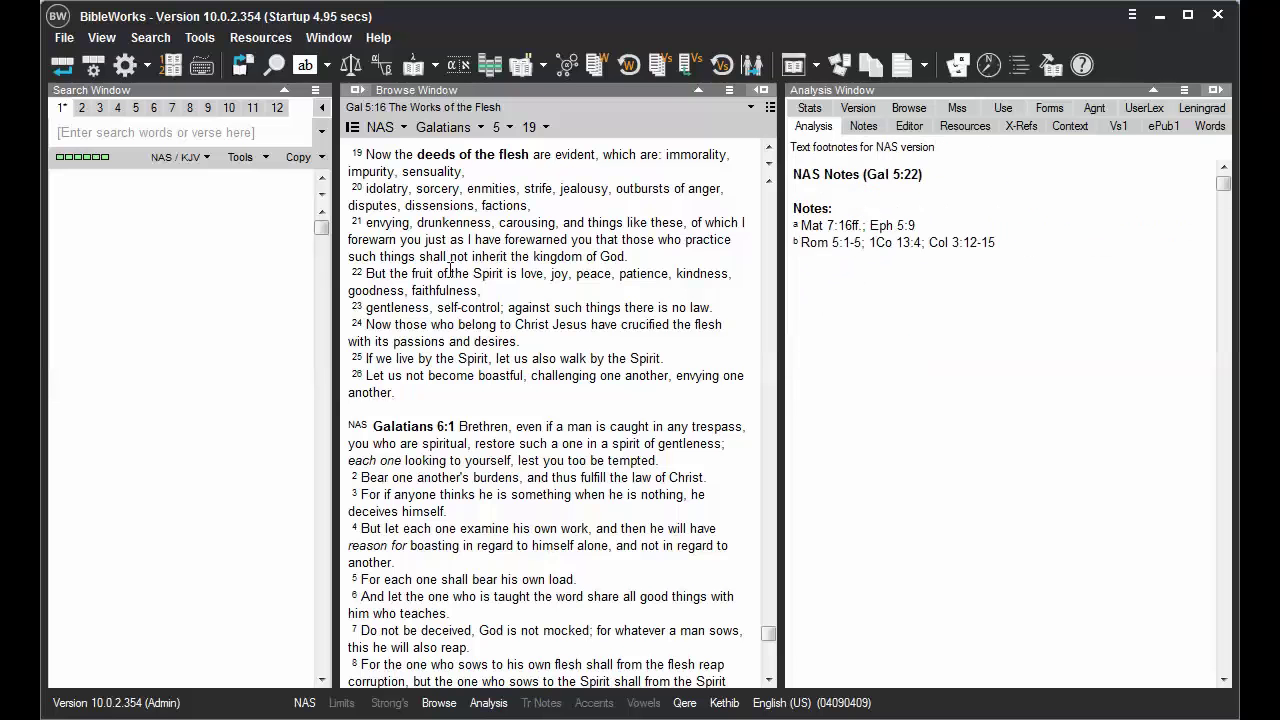
Apply the bold style to 'fruit of the Spirit' in verse 22, then select immorality through carousing.
{"action": "mouse_move", "coordinate": [416, 279]}
{"action": "left_click_drag", "start_coordinate": [412, 277], "coordinate": [491, 276]}
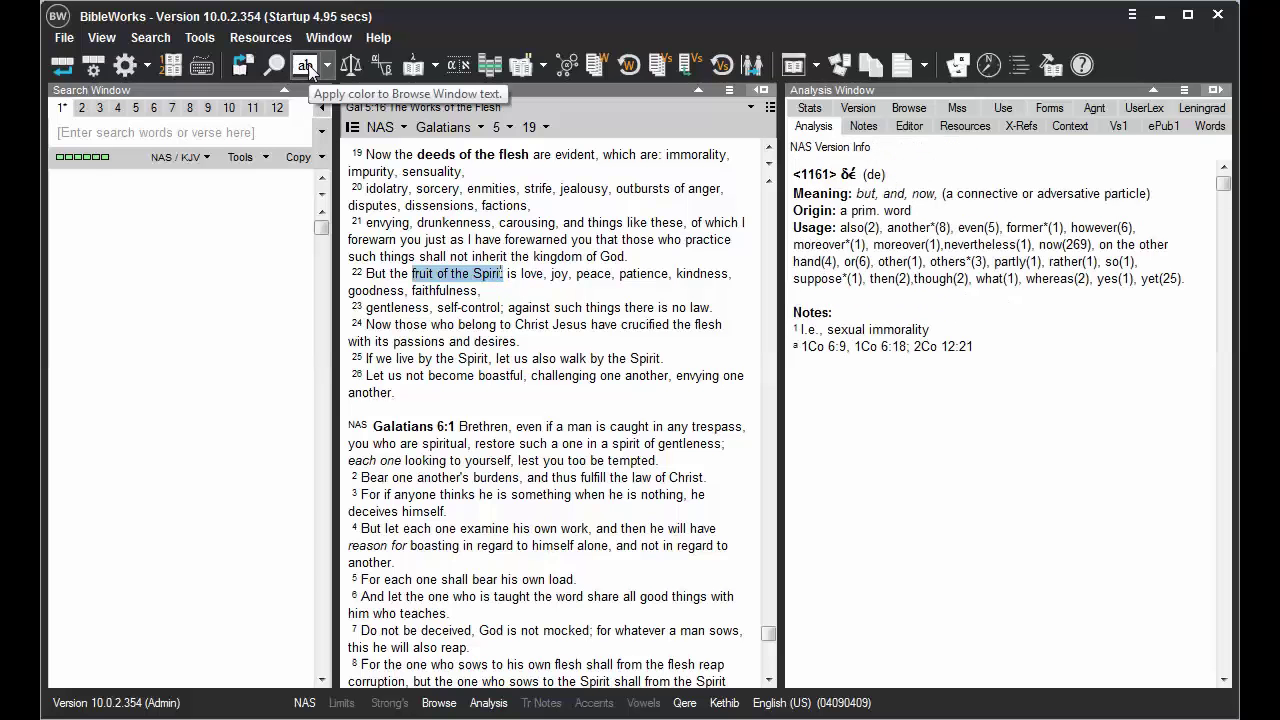
{"action": "left_click", "coordinate": [308, 63]}
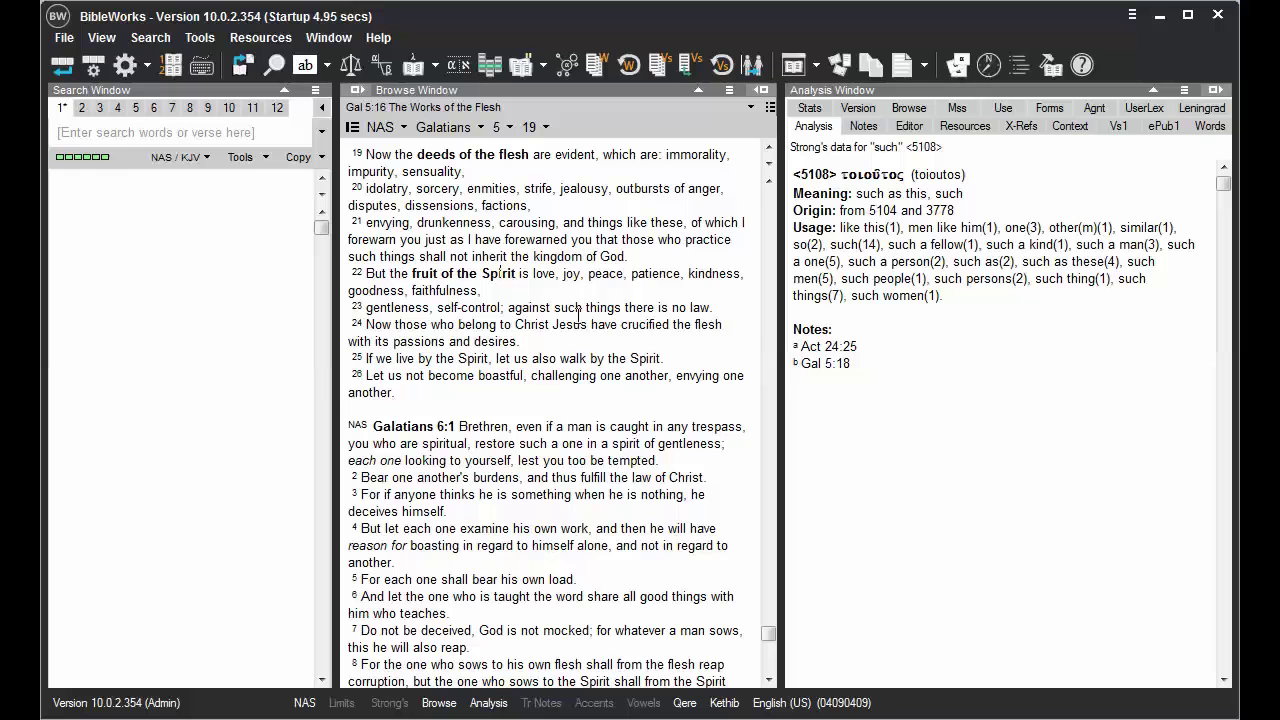
{"action": "mouse_move", "coordinate": [666, 156]}
{"action": "left_mouse_down"}
{"action": "mouse_move", "coordinate": [661, 175]}
{"action": "mouse_move", "coordinate": [570, 192]}
{"action": "mouse_move", "coordinate": [560, 222]}
{"action": "left_mouse_up"}
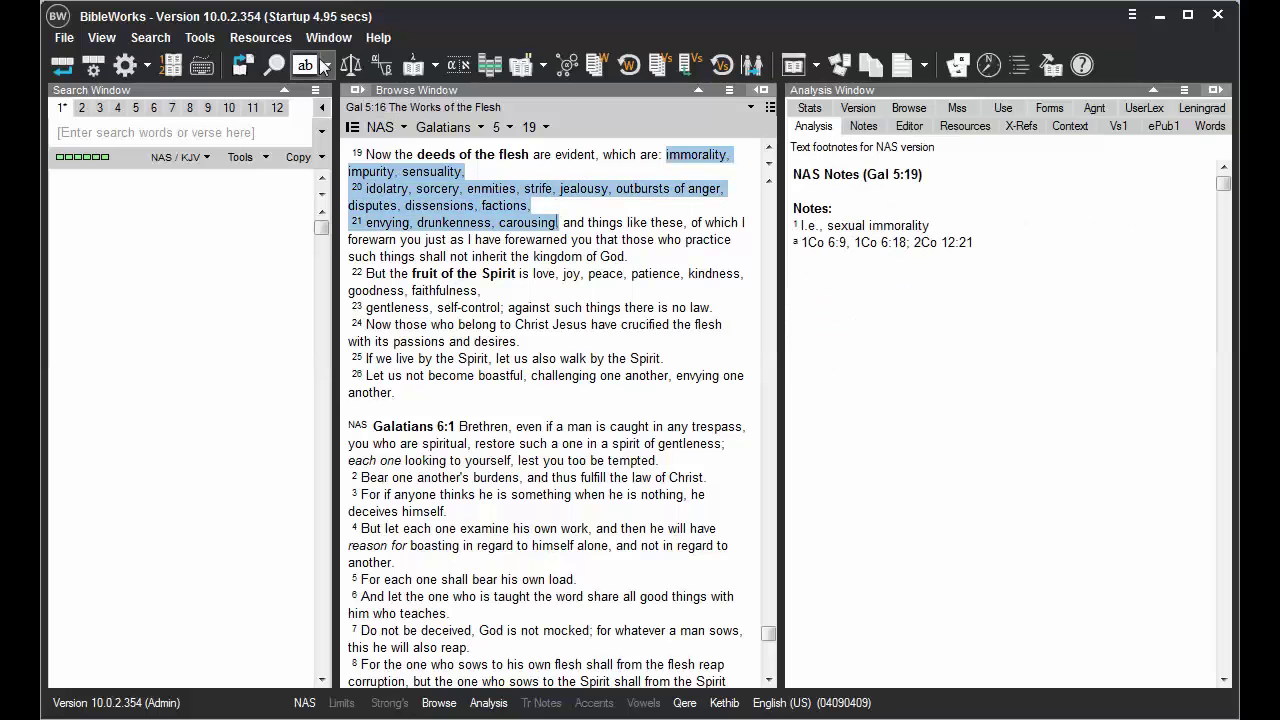
Apply a light red, non-bold background highlight to the selected vice list in verses 19–21.
{"action": "left_click", "coordinate": [328, 66]}
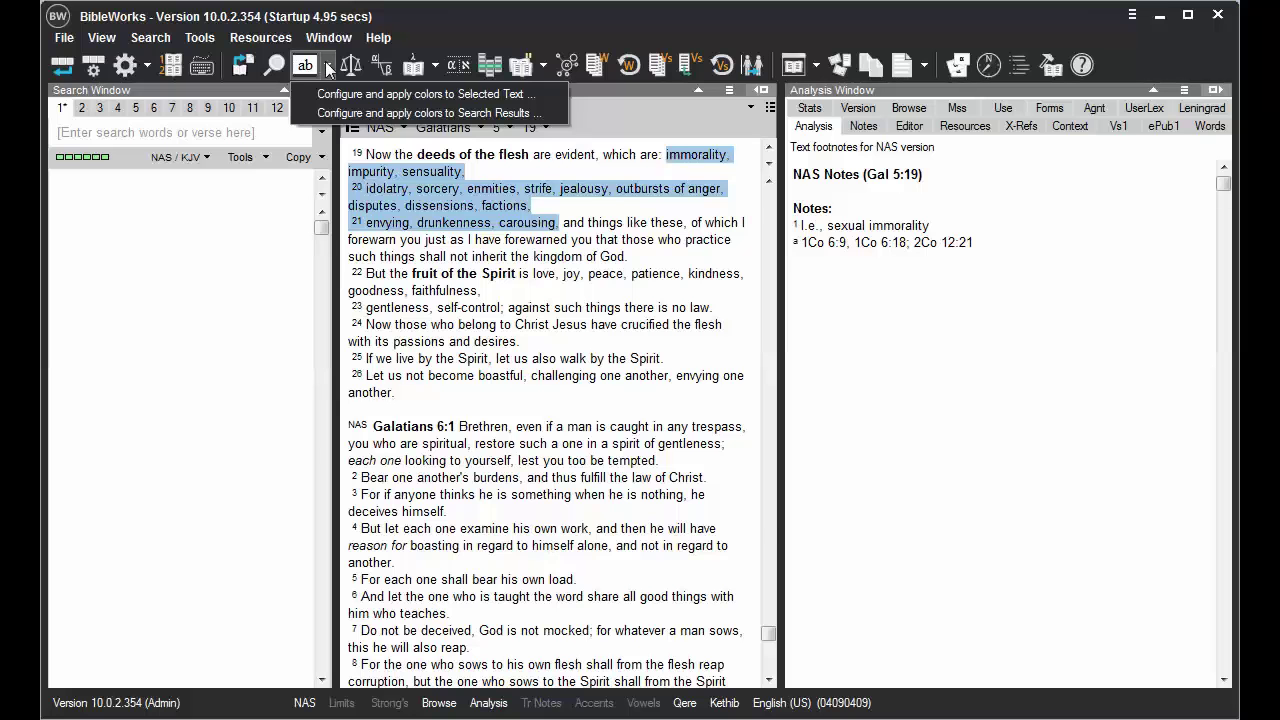
{"action": "left_click", "coordinate": [333, 94]}
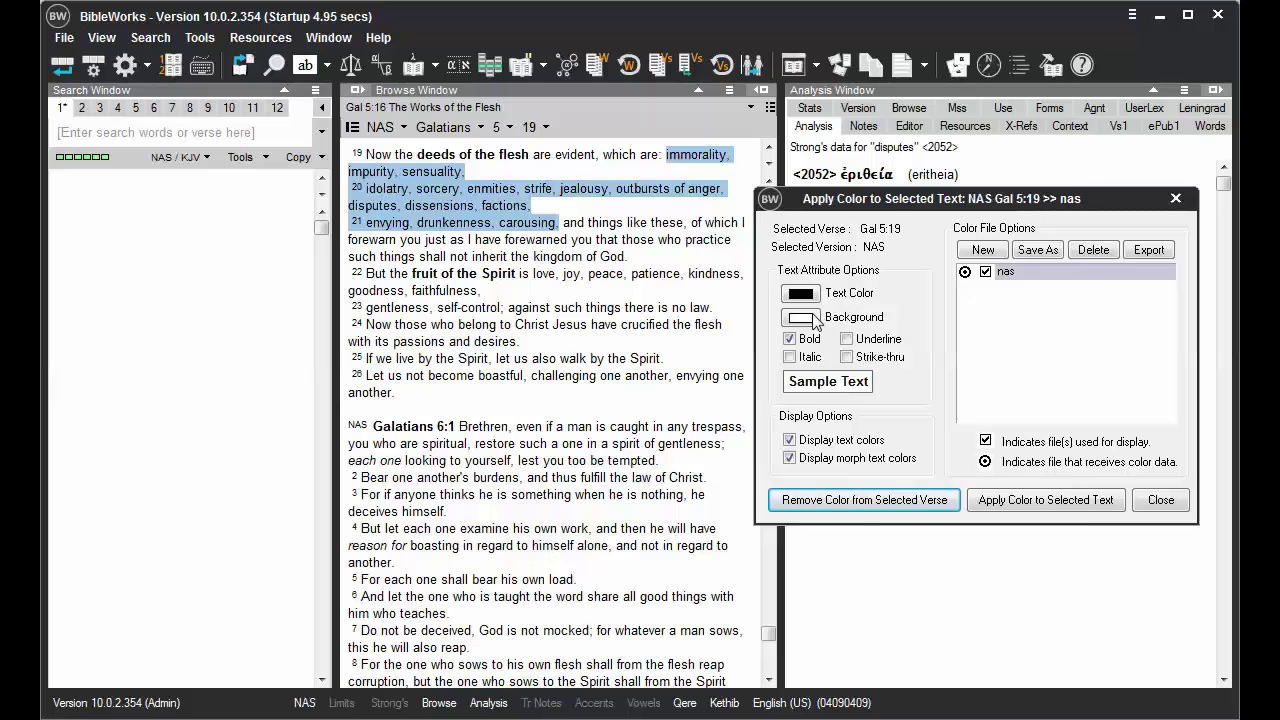
{"action": "left_click", "coordinate": [801, 318]}
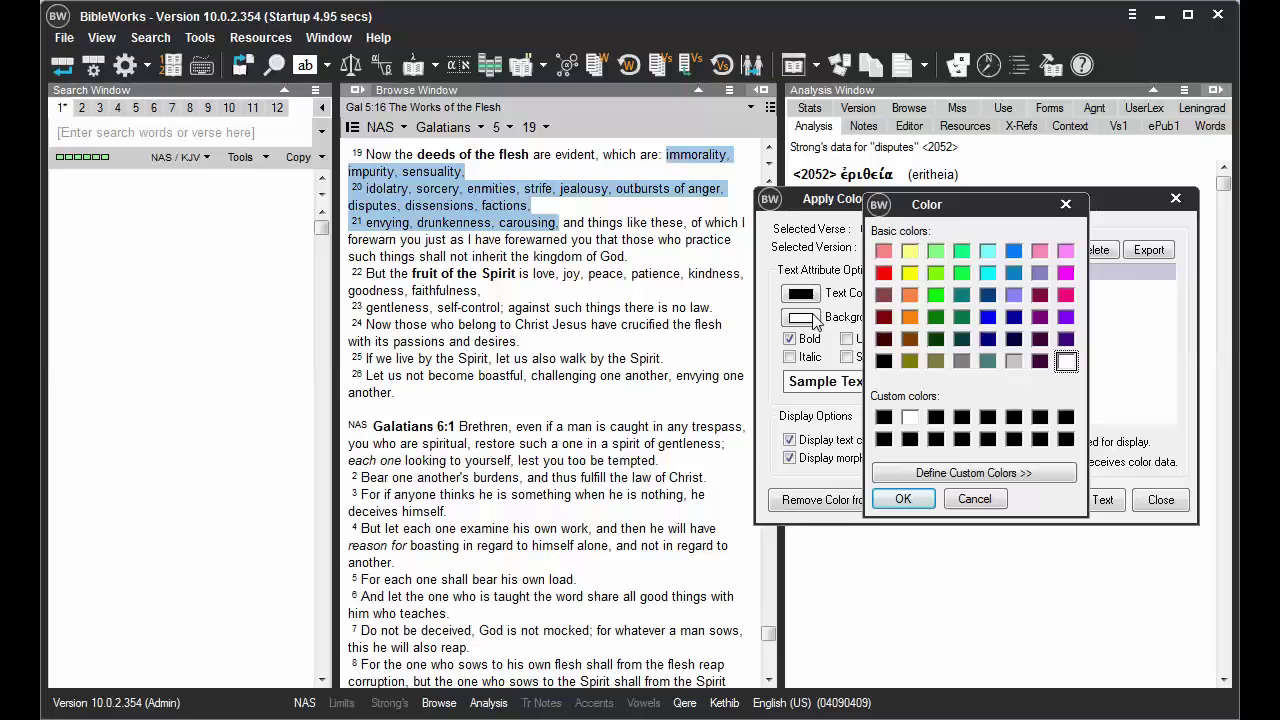
{"action": "left_click", "coordinate": [883, 251]}
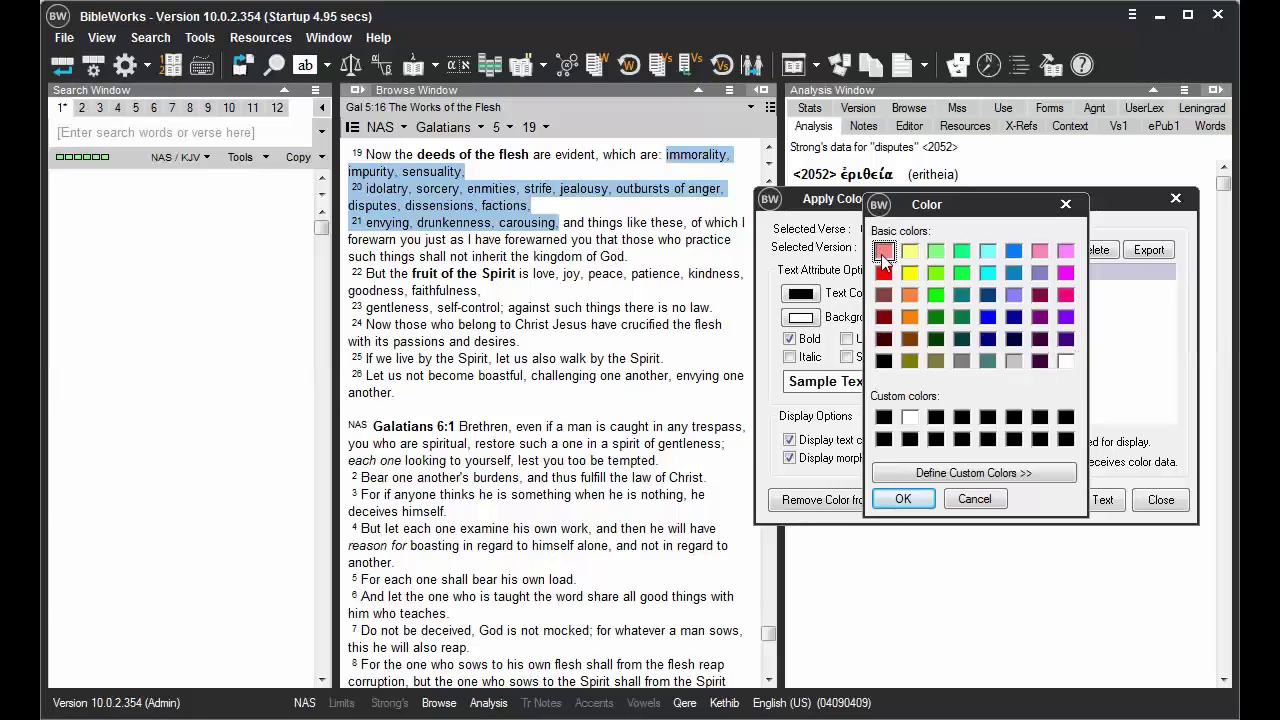
{"action": "left_click", "coordinate": [900, 500]}
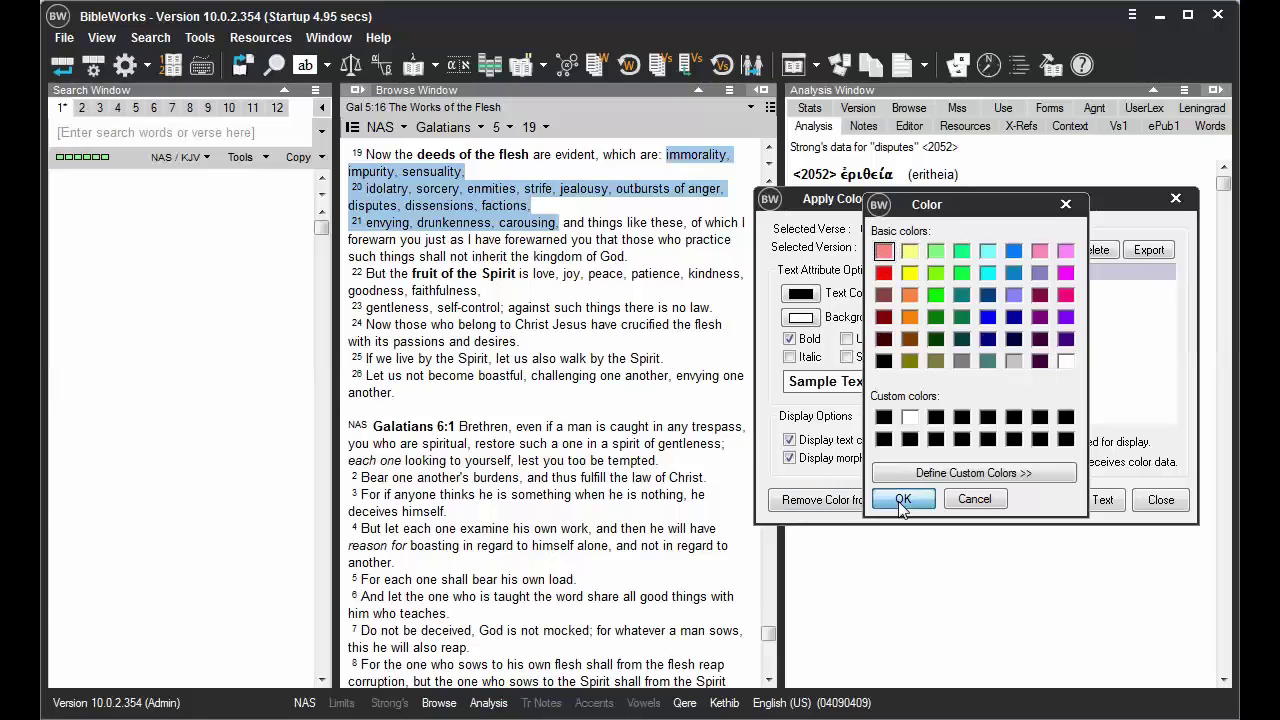
{"action": "left_click", "coordinate": [789, 340]}
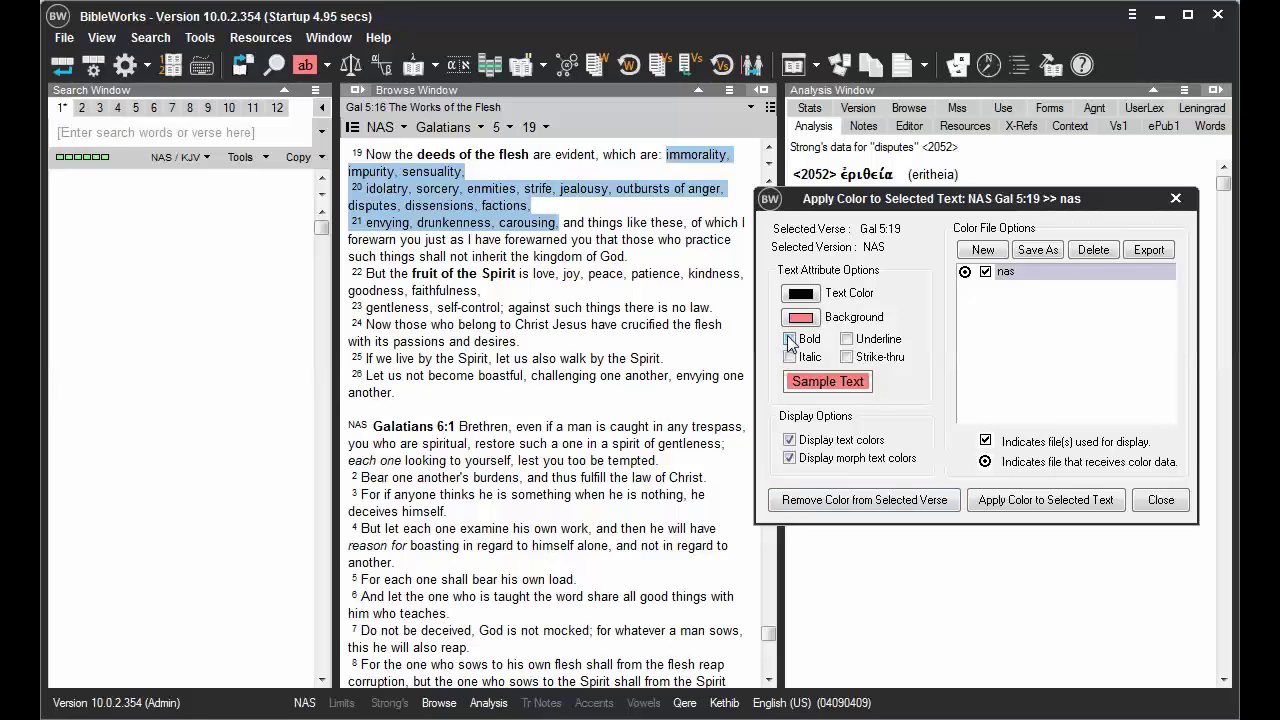
{"action": "left_click", "coordinate": [1033, 503]}
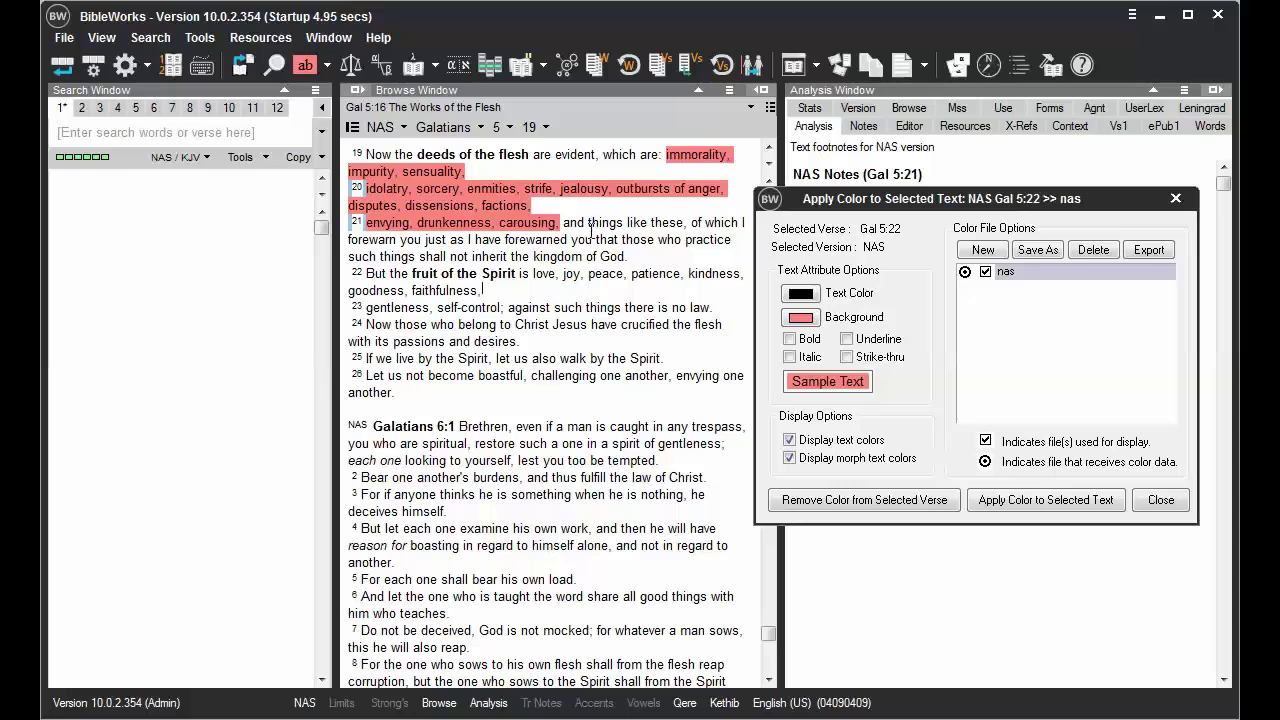
Highlight 'things like these,' in verse 21 pink, then select love through faithfulness in verse 22.
{"action": "left_click_drag", "start_coordinate": [589, 224], "coordinate": [688, 220]}
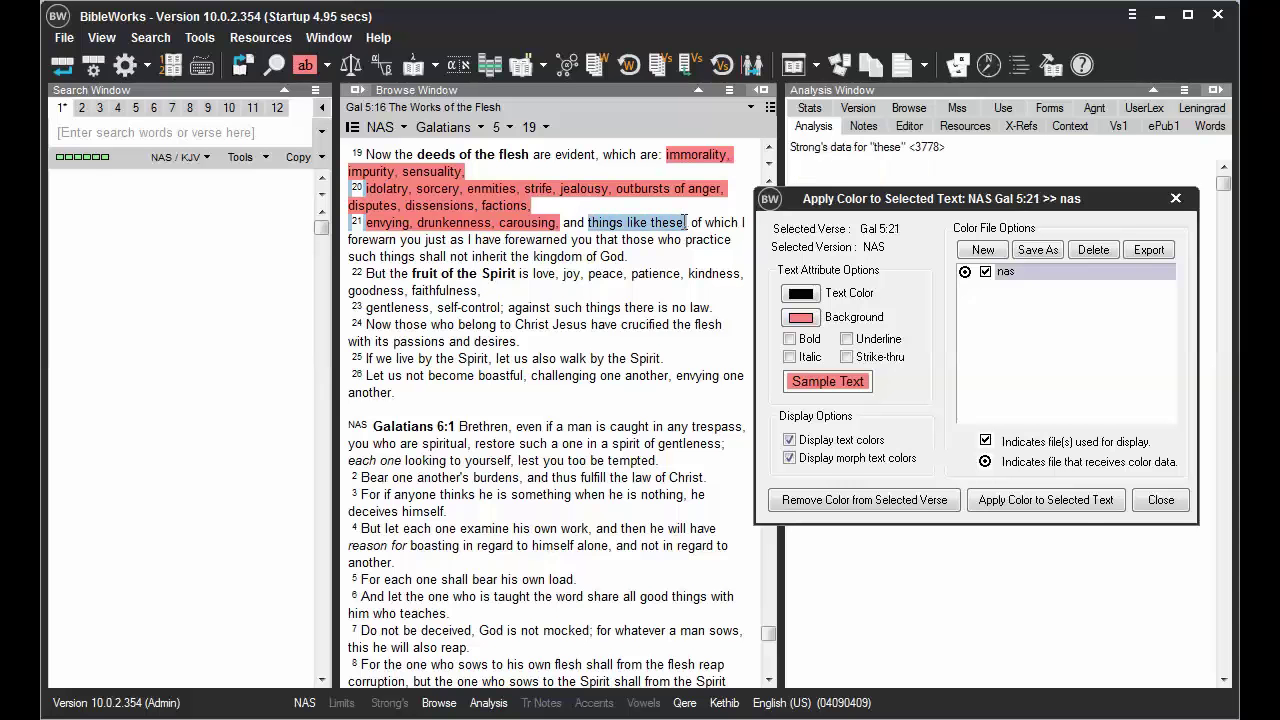
{"action": "left_click", "coordinate": [1086, 505]}
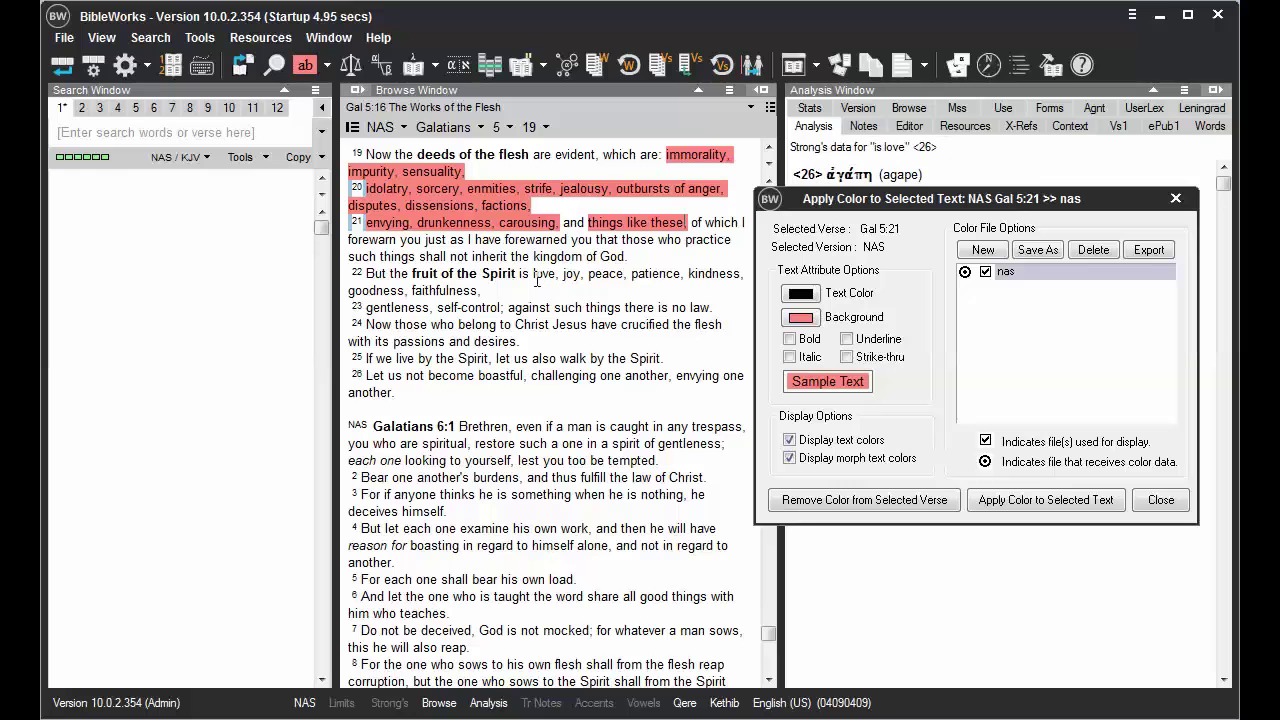
{"action": "mouse_move", "coordinate": [537, 273]}
{"action": "left_mouse_down"}
{"action": "mouse_move", "coordinate": [548, 297]}
{"action": "mouse_move", "coordinate": [503, 309]}
{"action": "left_mouse_up"}
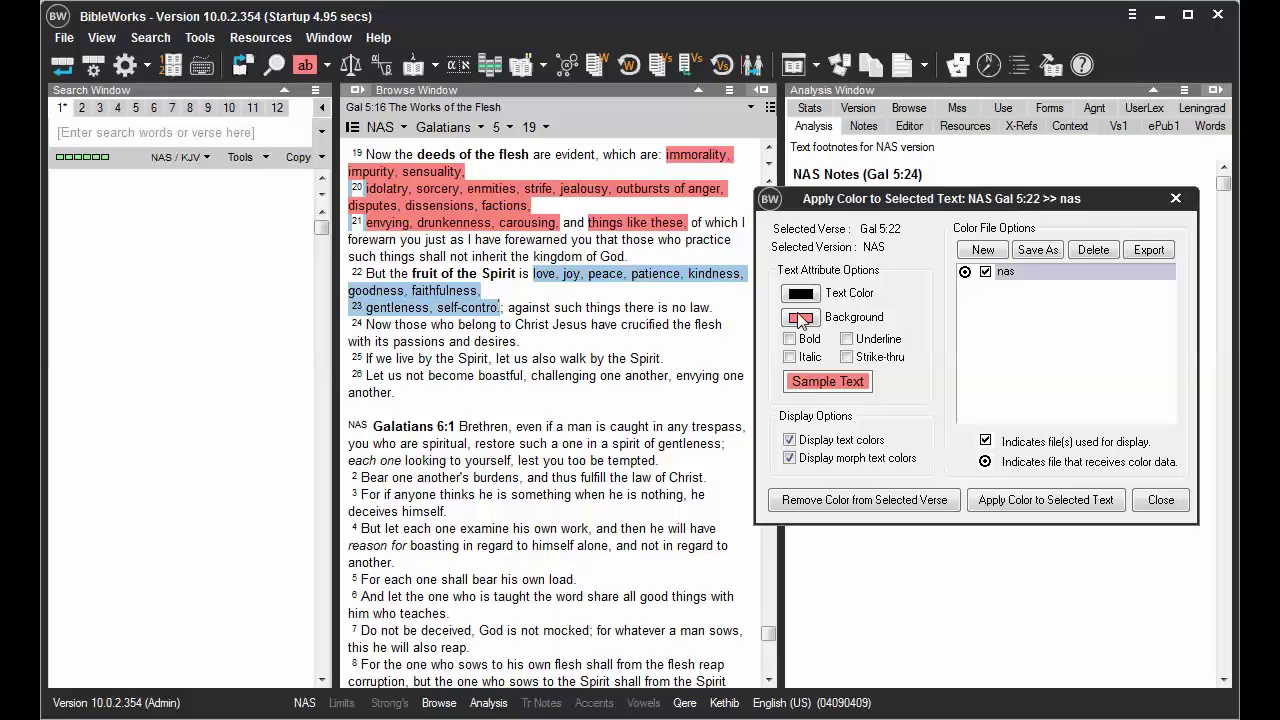
Apply a light green background to the virtues love through self-control in verses 22–23.
{"action": "left_click", "coordinate": [800, 318]}
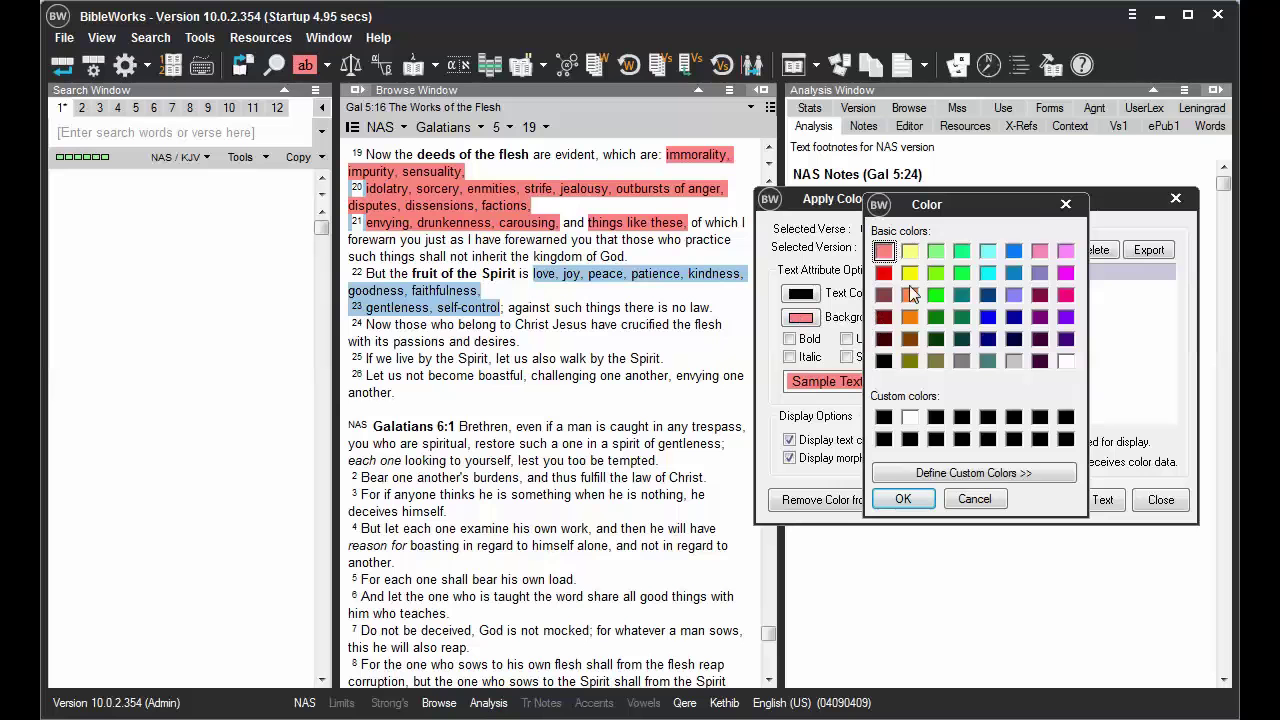
{"action": "left_click", "coordinate": [941, 258]}
{"action": "left_click", "coordinate": [903, 499]}
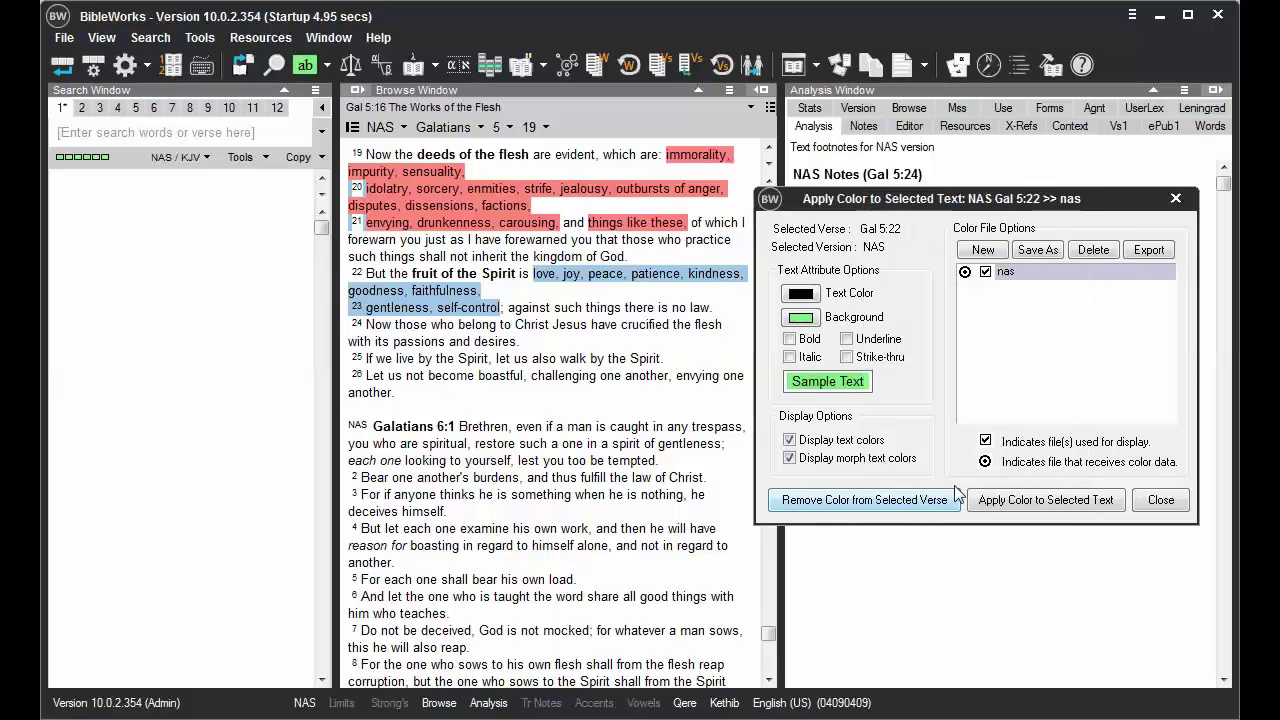
{"action": "left_click", "coordinate": [1028, 505]}
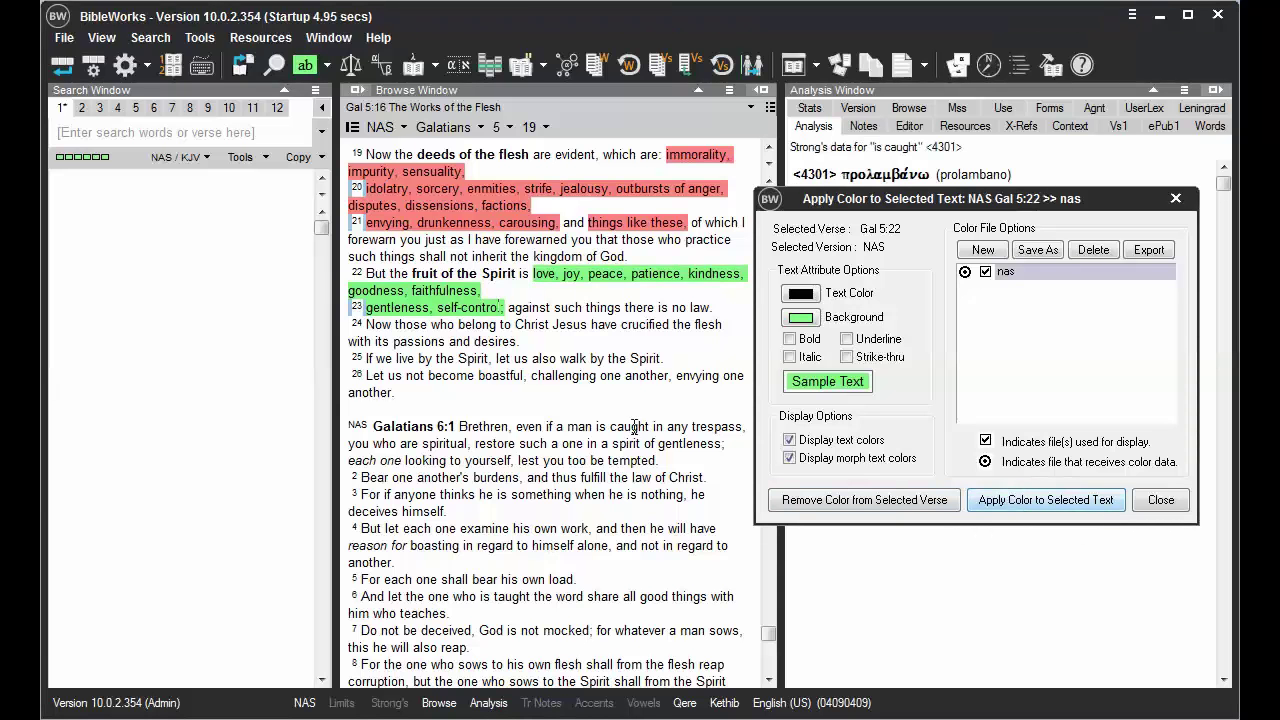
{"action": "left_click", "coordinate": [585, 403]}
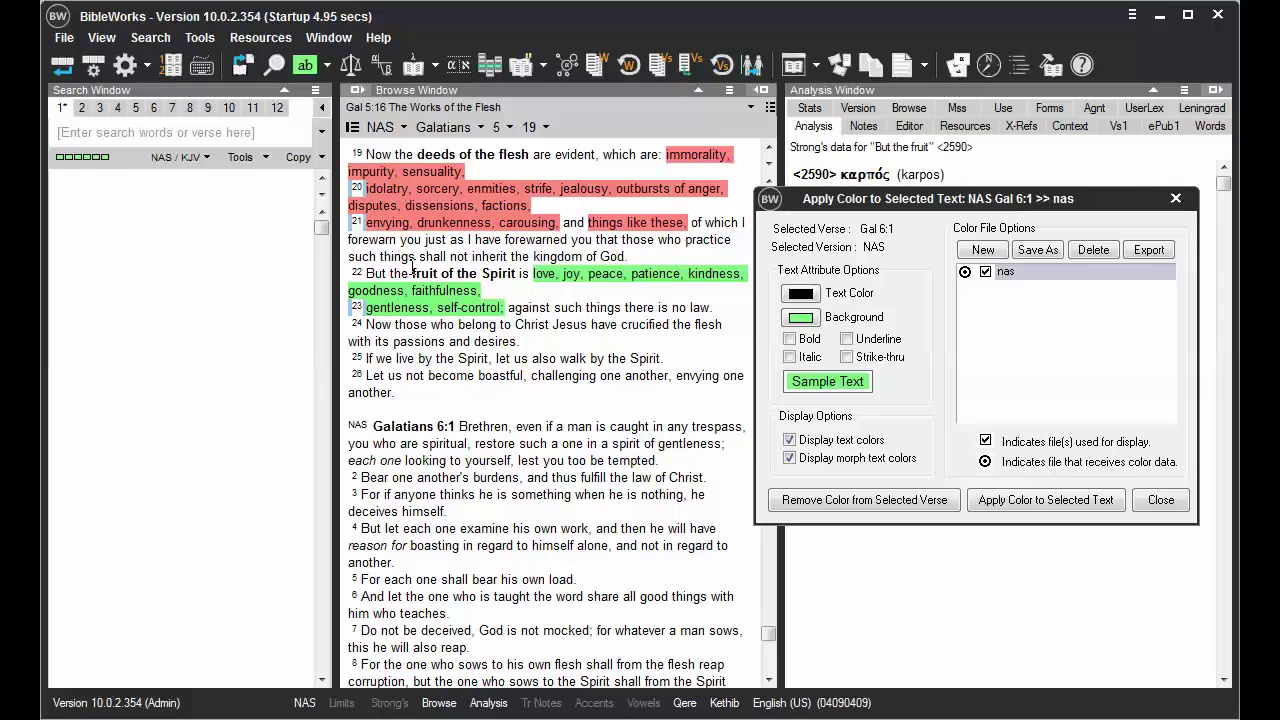
Select the phrase 'fruit of the Spirit' in verse 22.
{"action": "left_click_drag", "start_coordinate": [413, 273], "coordinate": [517, 278]}
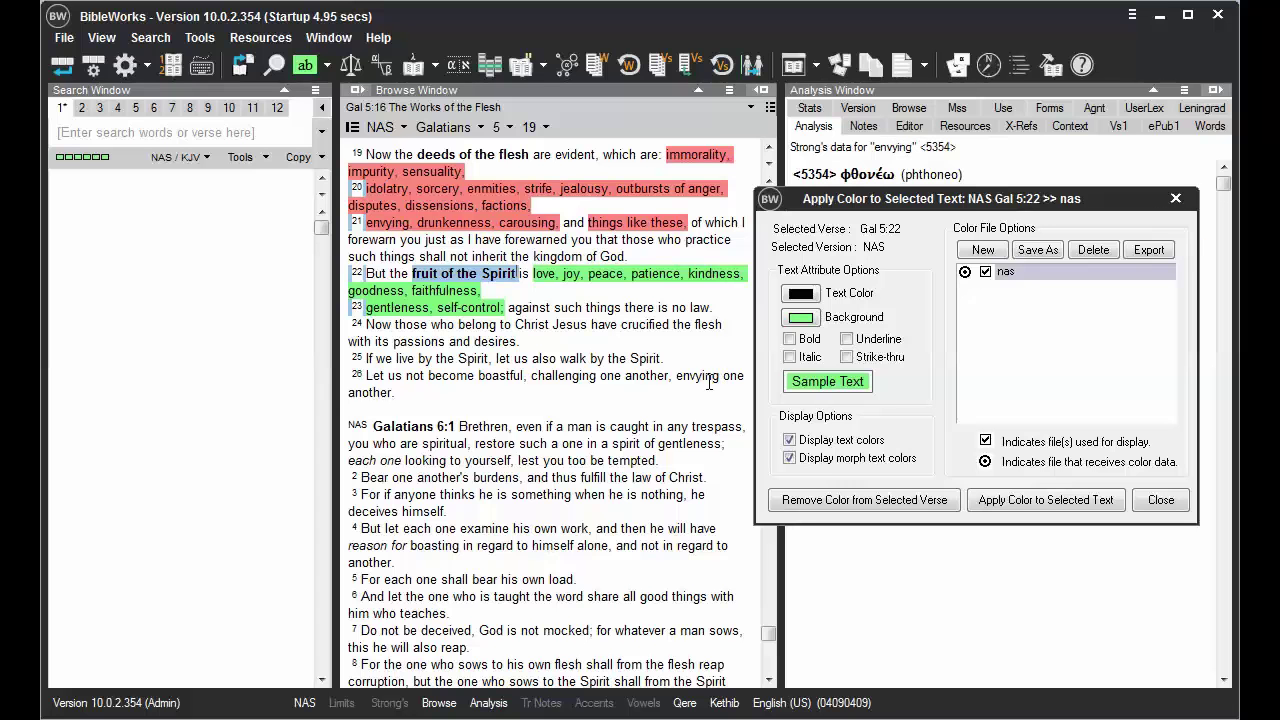
Give the phrase a white background and green text colour.
{"action": "left_click", "coordinate": [802, 318]}
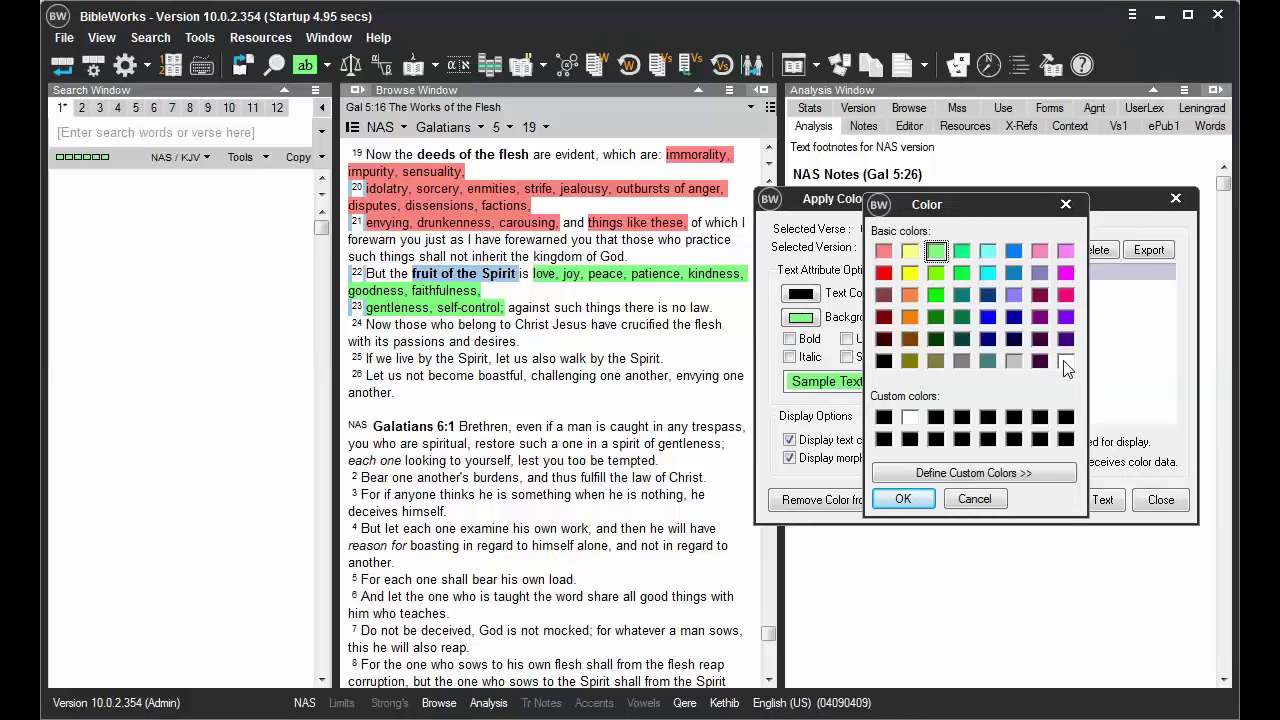
{"action": "left_click", "coordinate": [1065, 362]}
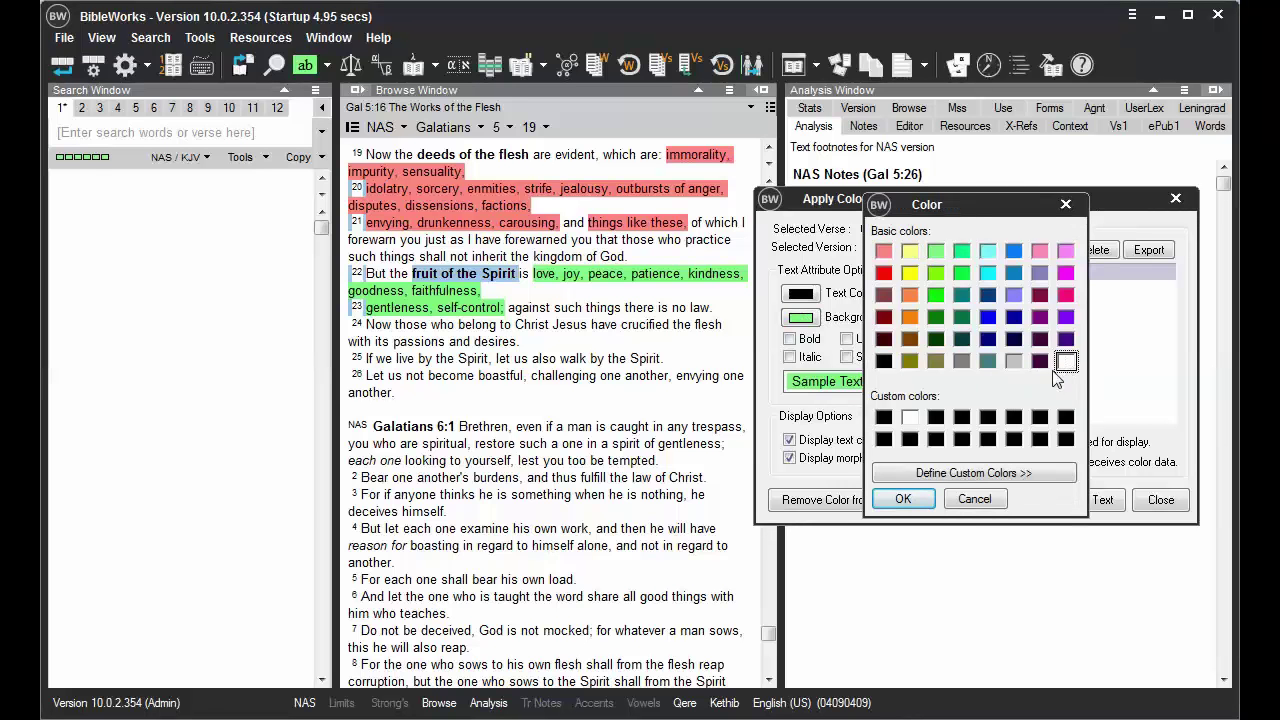
{"action": "left_click", "coordinate": [902, 498]}
{"action": "left_click", "coordinate": [803, 296]}
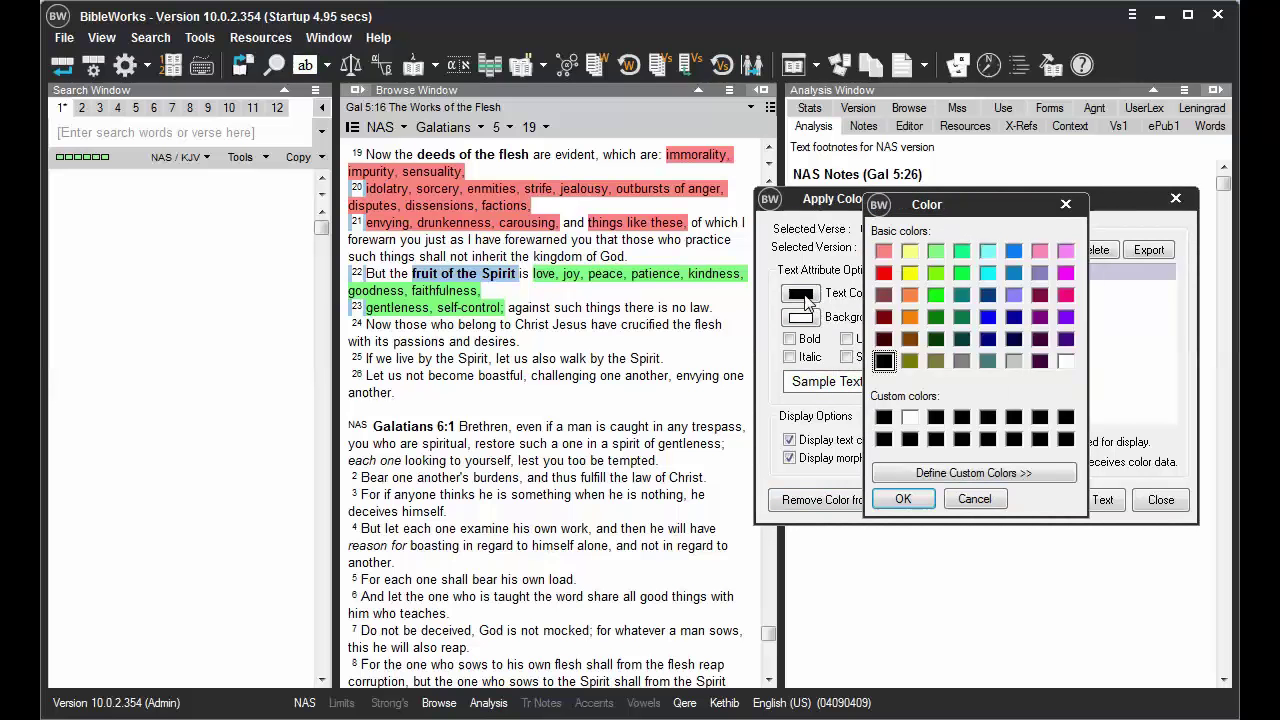
{"action": "left_click", "coordinate": [937, 294]}
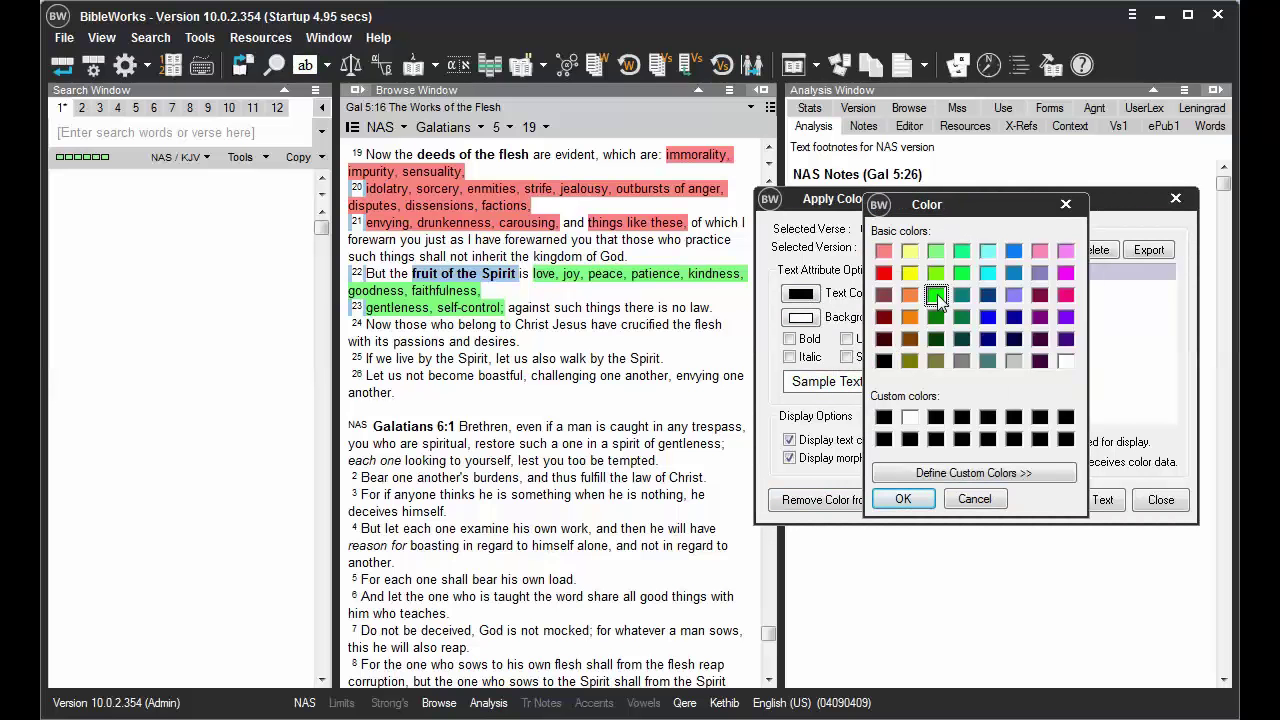
{"action": "left_click", "coordinate": [902, 498]}
Add bold and underline, apply the style, and close the colouring dialog.
{"action": "left_click", "coordinate": [798, 339]}
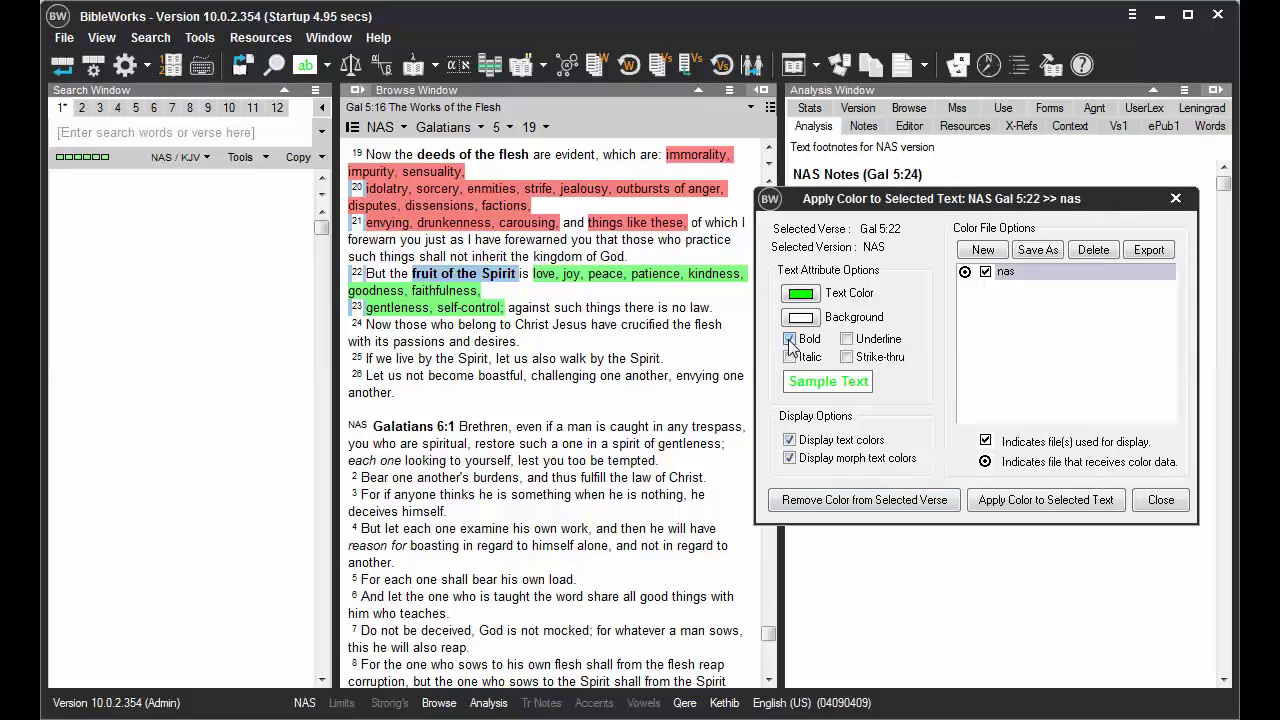
{"action": "left_click", "coordinate": [846, 340]}
{"action": "left_click", "coordinate": [1060, 502]}
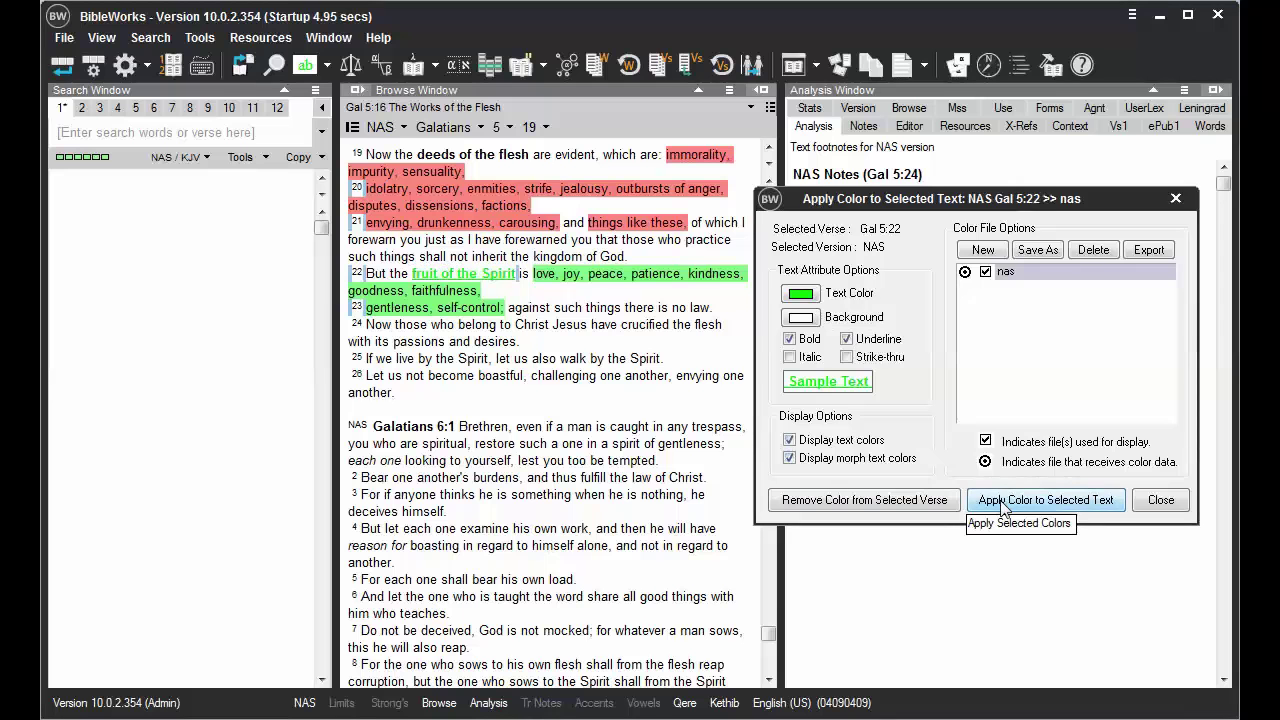
{"action": "left_click", "coordinate": [1161, 500]}
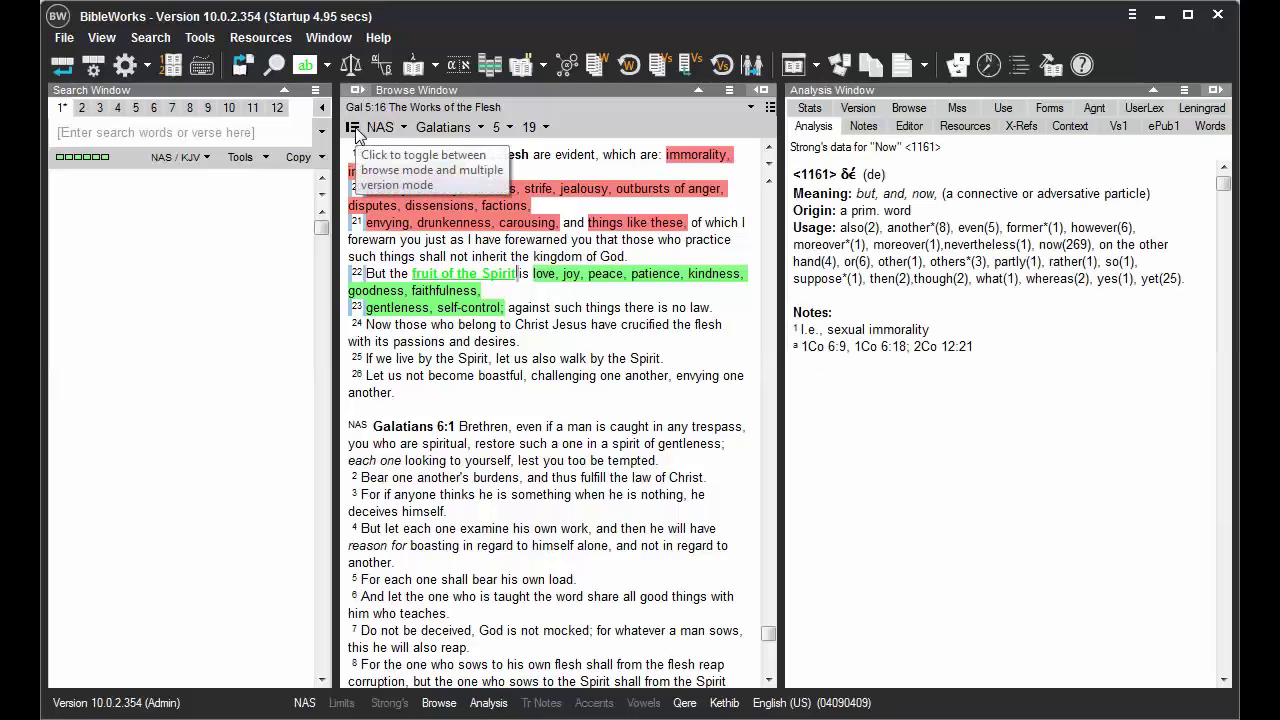
{"action": "left_click", "coordinate": [353, 128]}
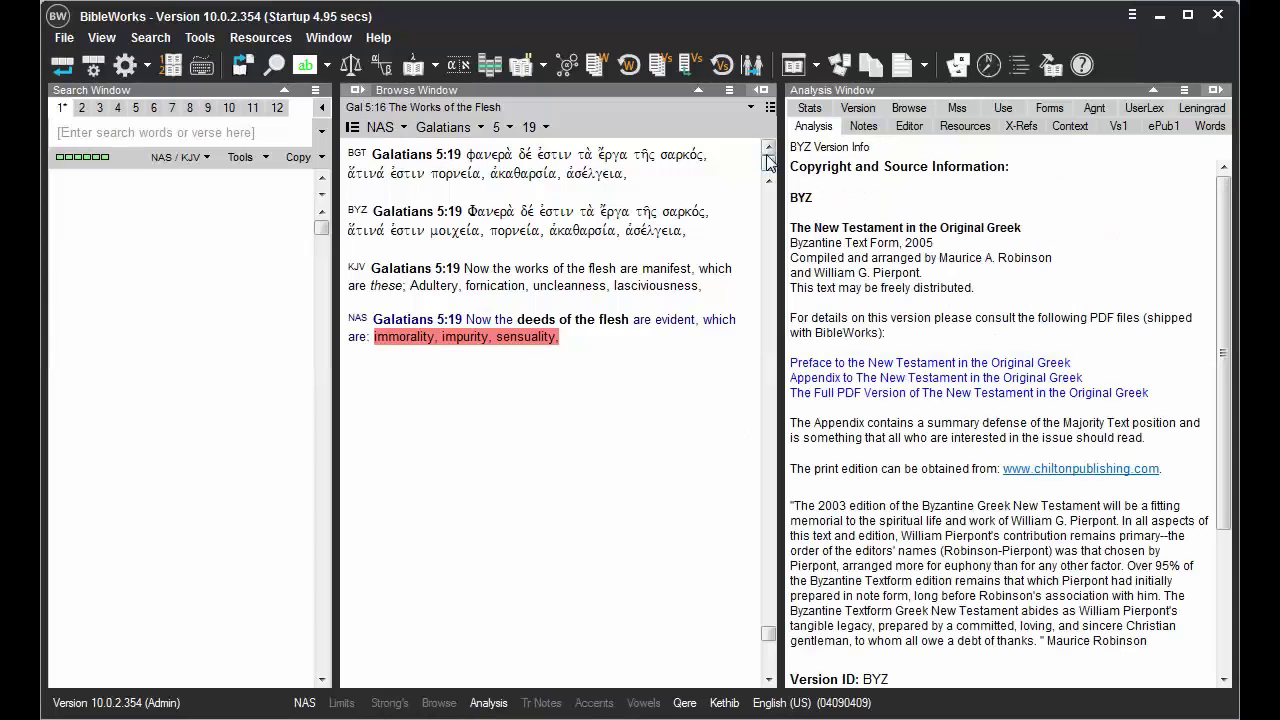
{"action": "left_click", "coordinate": [768, 152]}
{"action": "left_click", "coordinate": [768, 152]}
{"action": "left_click", "coordinate": [768, 152]}
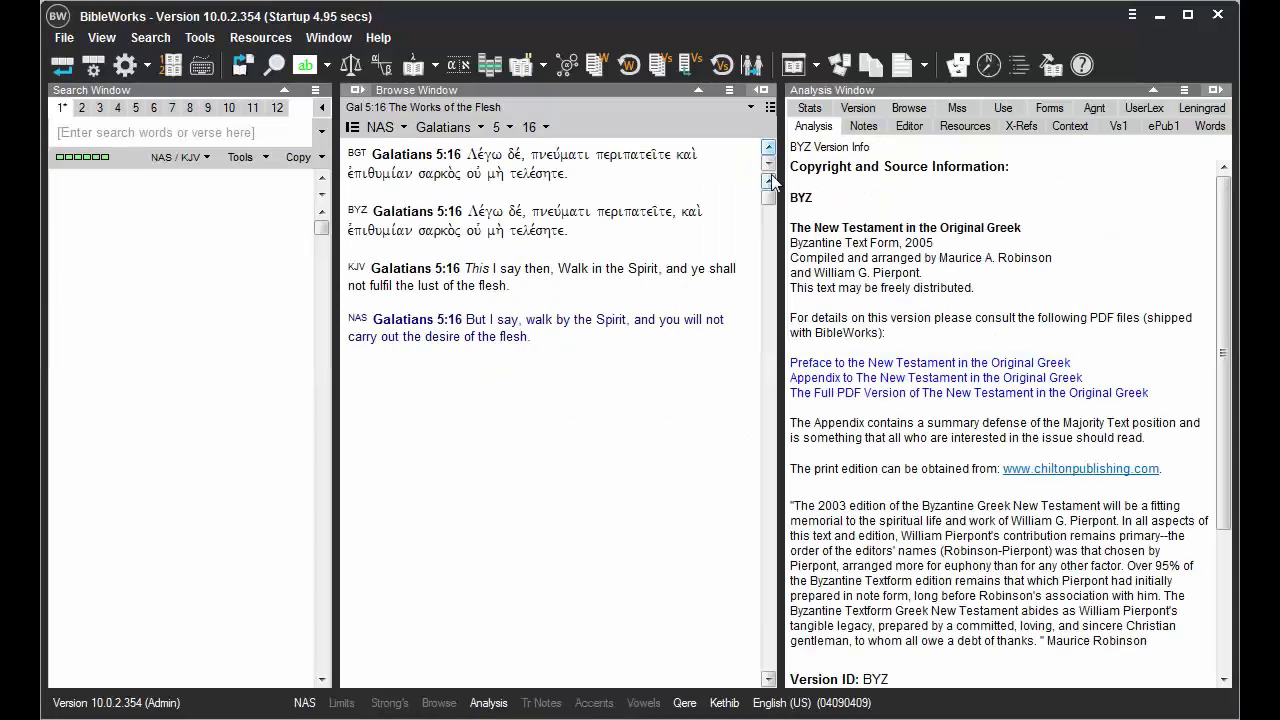
{"action": "left_click", "coordinate": [768, 164]}
{"action": "left_click", "coordinate": [768, 164]}
{"action": "left_click", "coordinate": [768, 164]}
{"action": "left_click", "coordinate": [769, 164]}
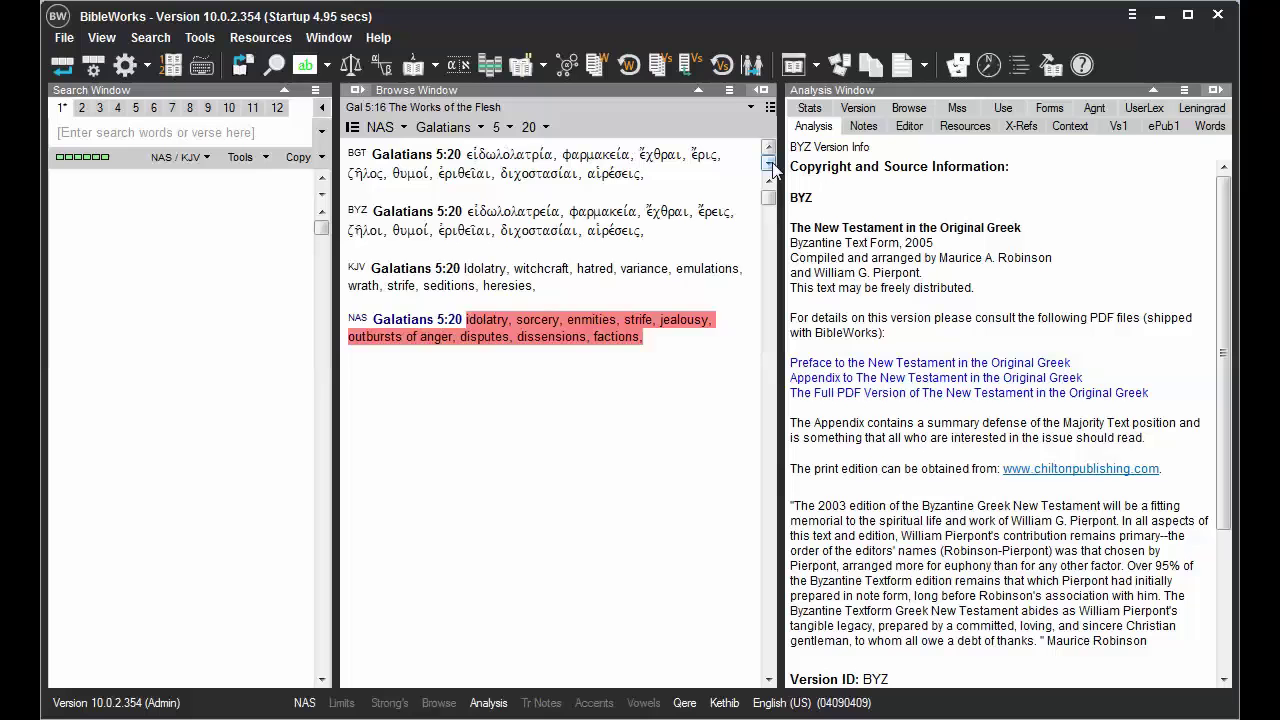
{"action": "left_click", "coordinate": [769, 164]}
{"action": "left_click", "coordinate": [769, 164]}
{"action": "left_click", "coordinate": [769, 164]}
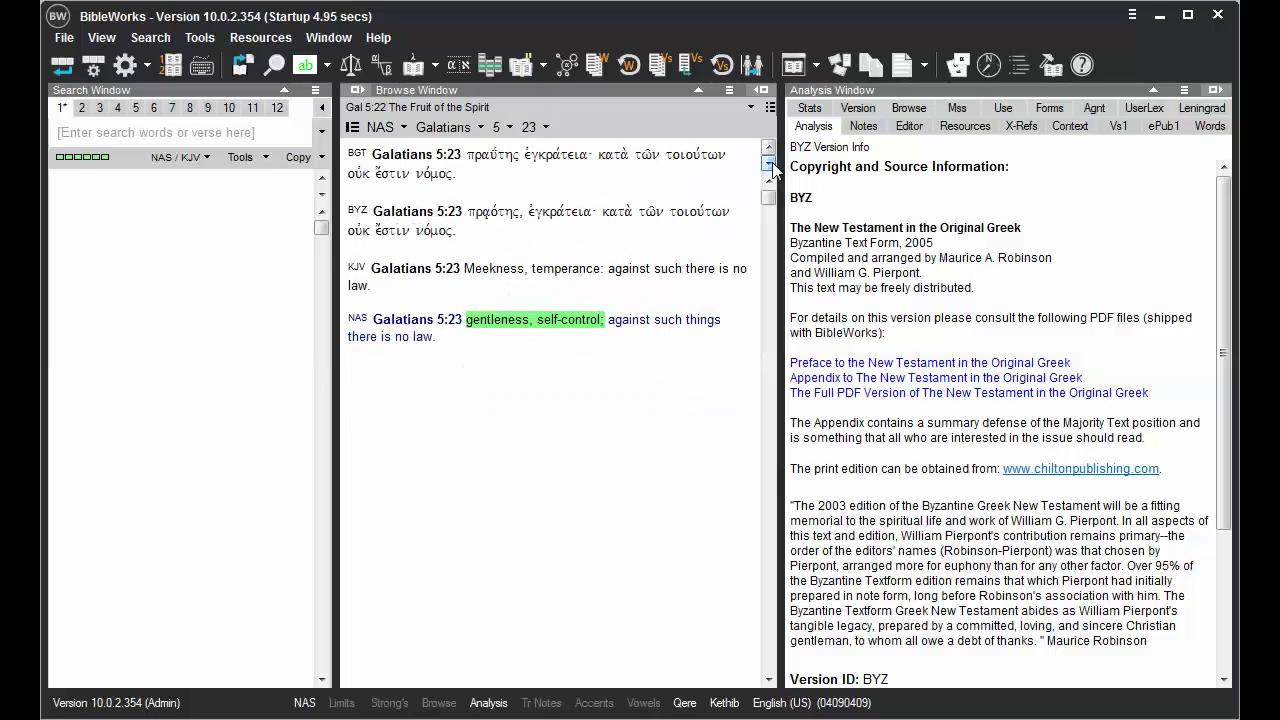
{"action": "left_click", "coordinate": [769, 164]}
{"action": "left_click", "coordinate": [769, 150]}
{"action": "left_click", "coordinate": [769, 150]}
{"action": "left_click", "coordinate": [769, 150]}
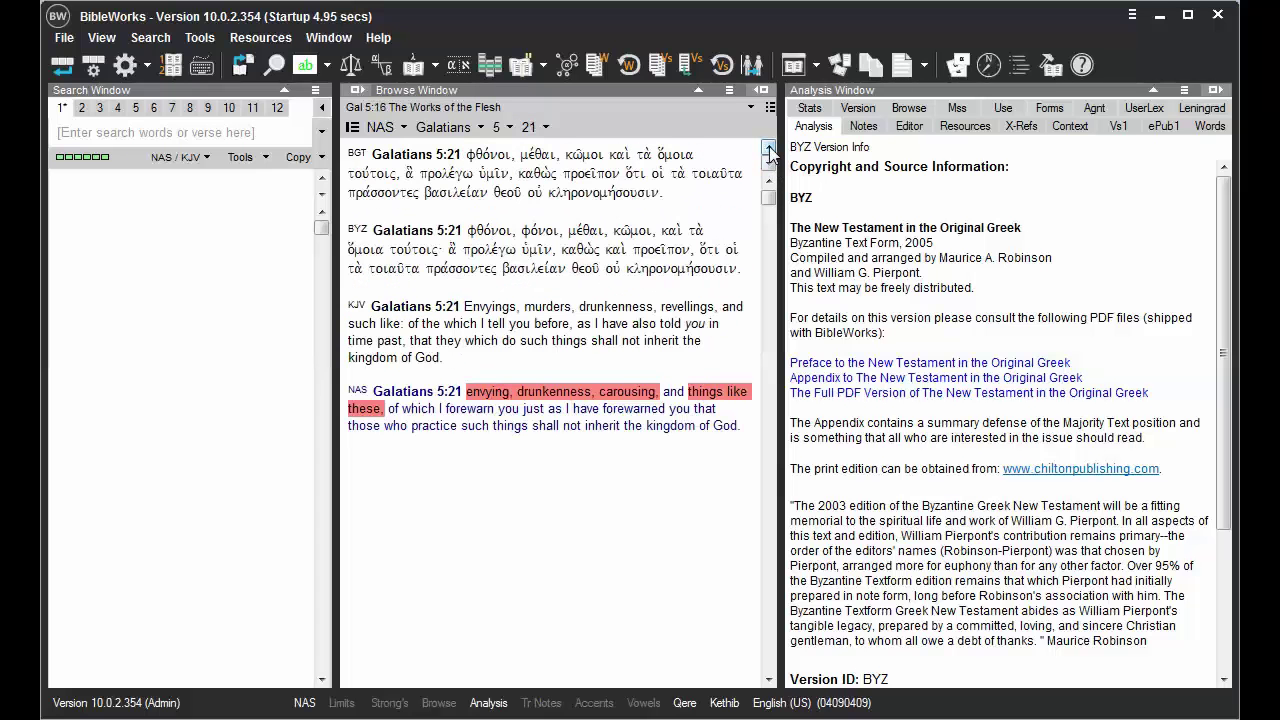
{"action": "left_click", "coordinate": [354, 129]}
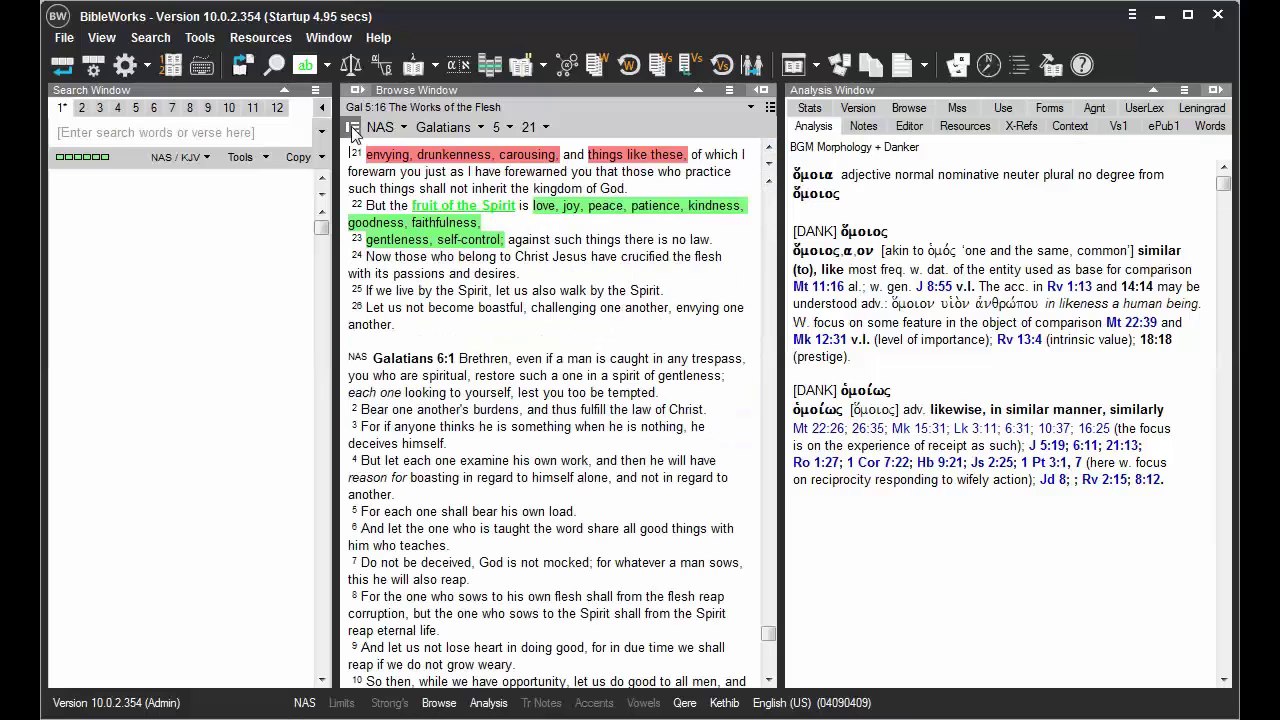
{"action": "left_click", "coordinate": [769, 150]}
{"action": "left_click", "coordinate": [769, 150]}
{"action": "left_click", "coordinate": [769, 150]}
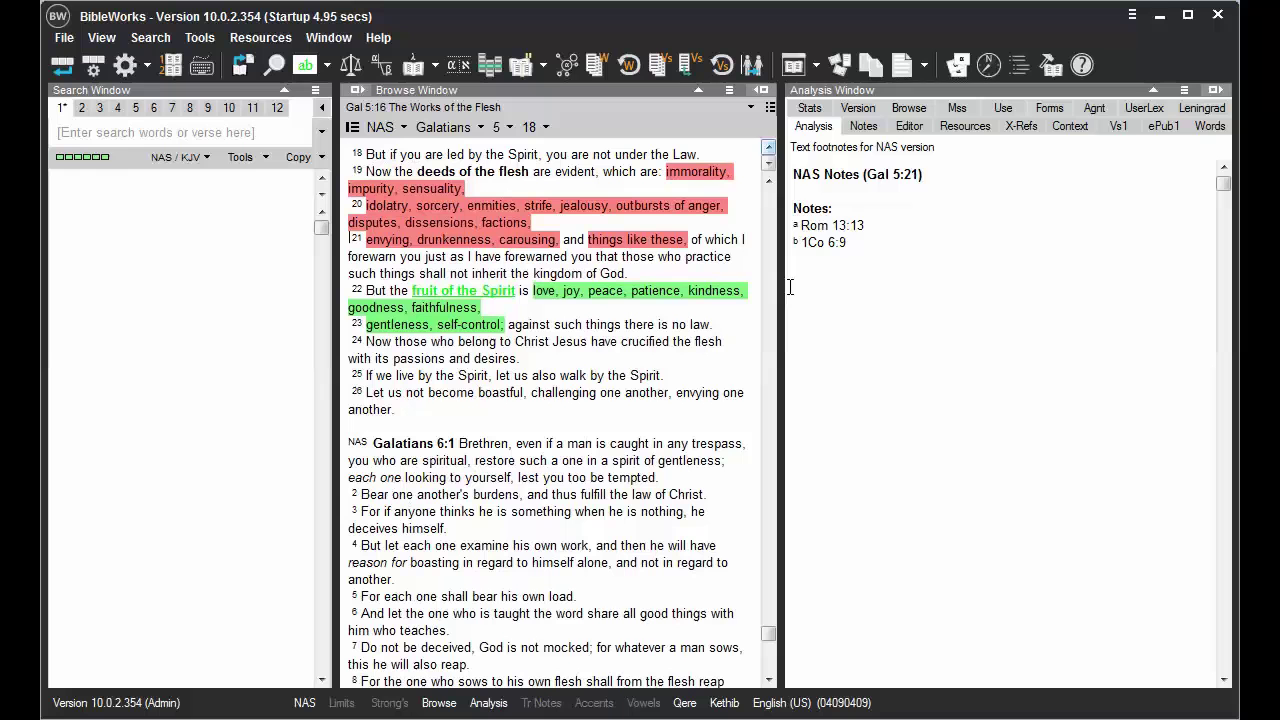
{"action": "mouse_move", "coordinate": [478, 197]}
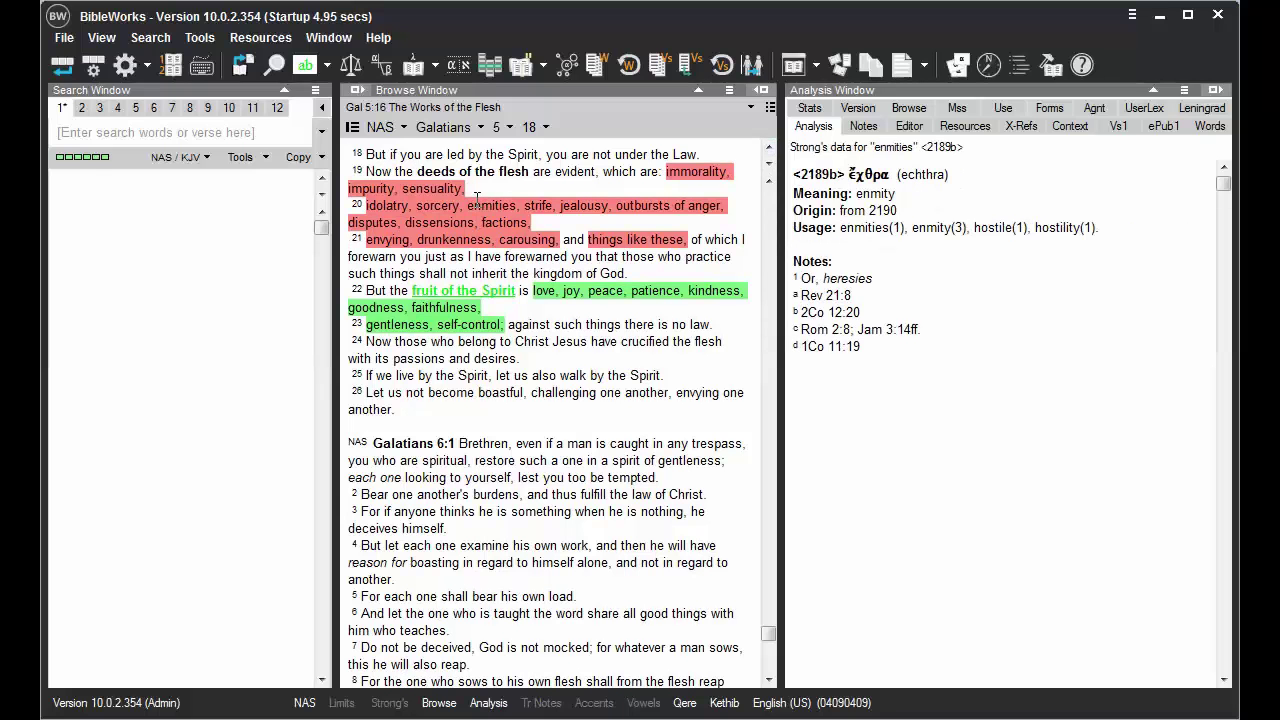
Uncheck Display text colors in the Apply Color to Selected Text settings and close them.
{"action": "left_click", "coordinate": [327, 66]}
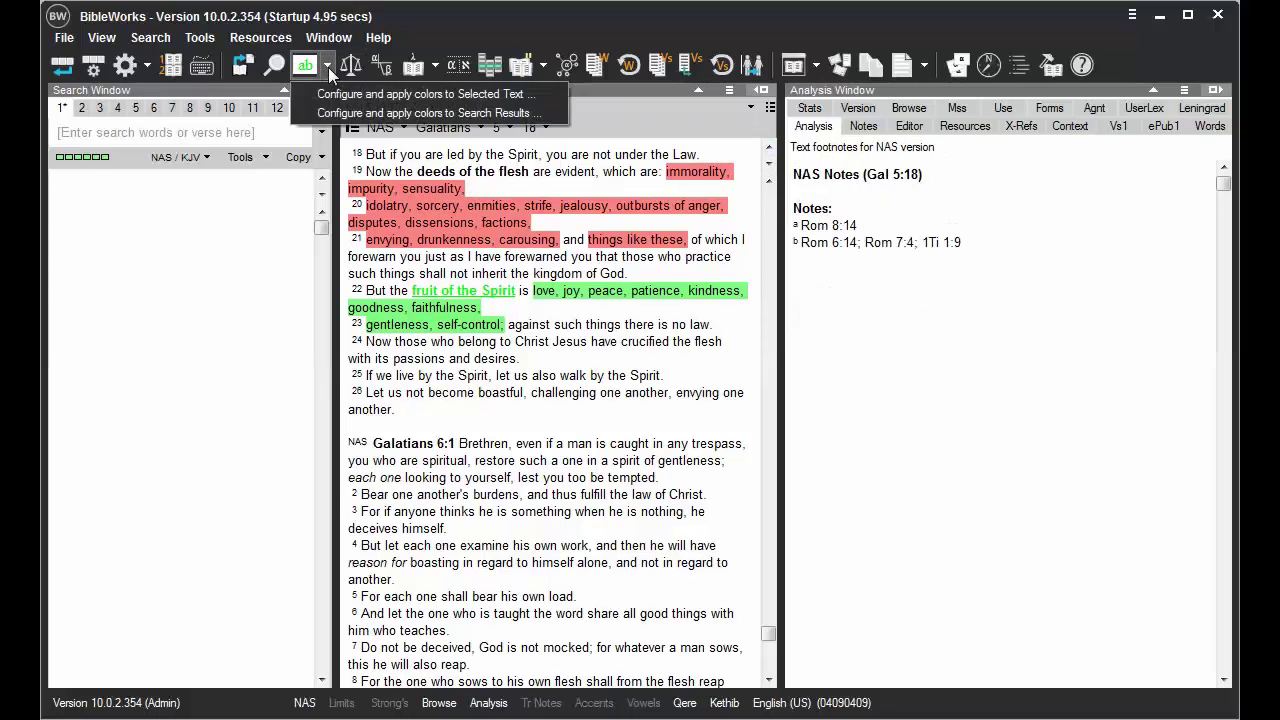
{"action": "left_click", "coordinate": [343, 101]}
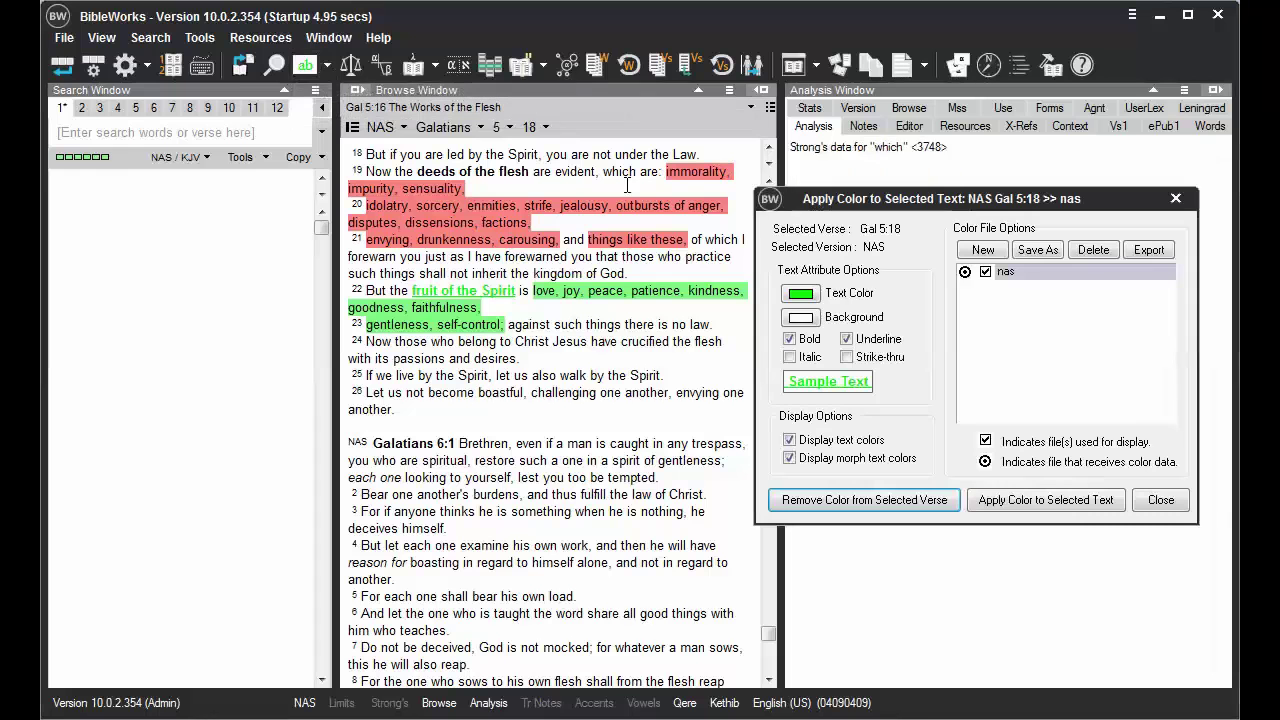
{"action": "left_click", "coordinate": [790, 441]}
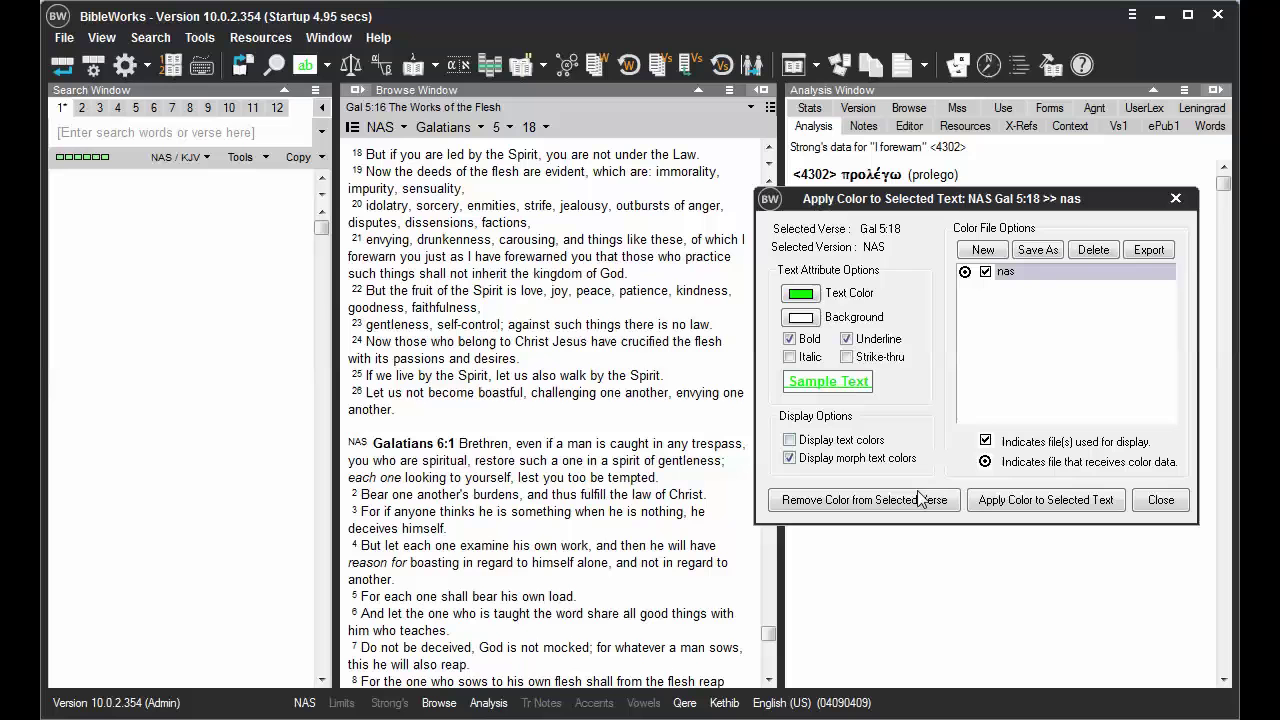
{"action": "left_click", "coordinate": [1160, 499]}
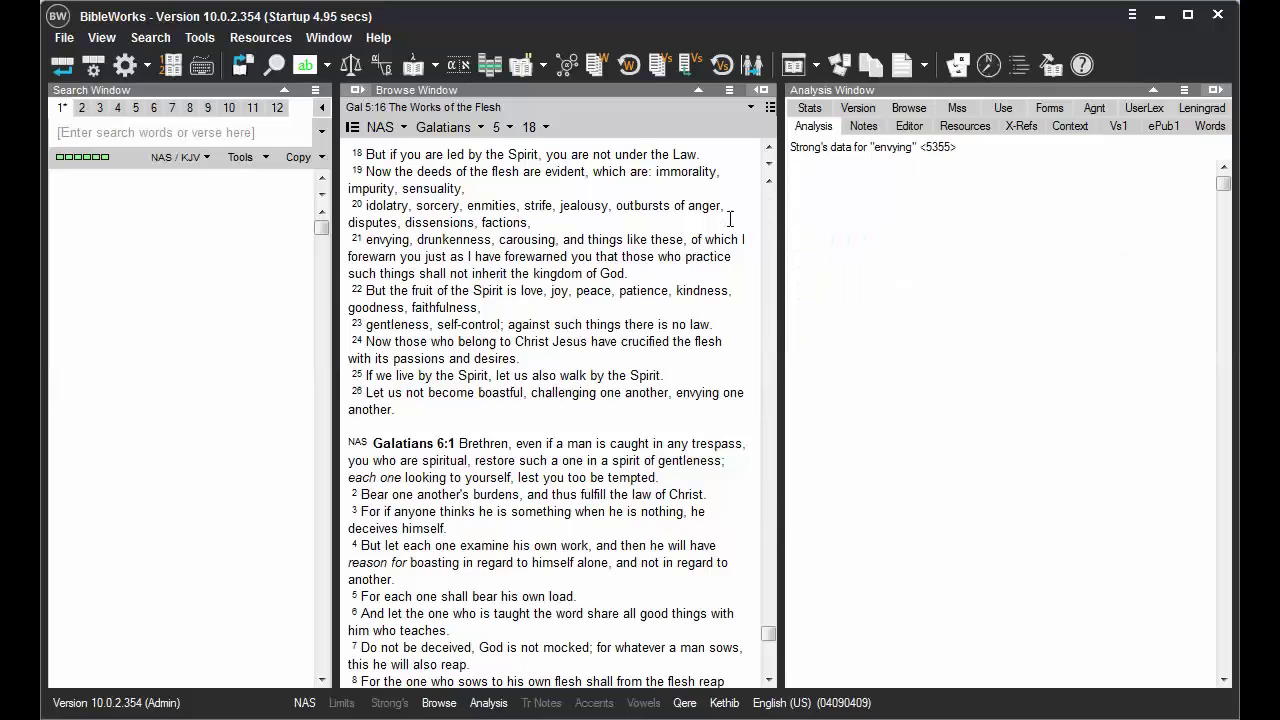
Scroll up to verses 16–17 and re-enable Display text colors in the colouring settings.
{"action": "left_click", "coordinate": [769, 163]}
{"action": "left_click", "coordinate": [769, 163]}
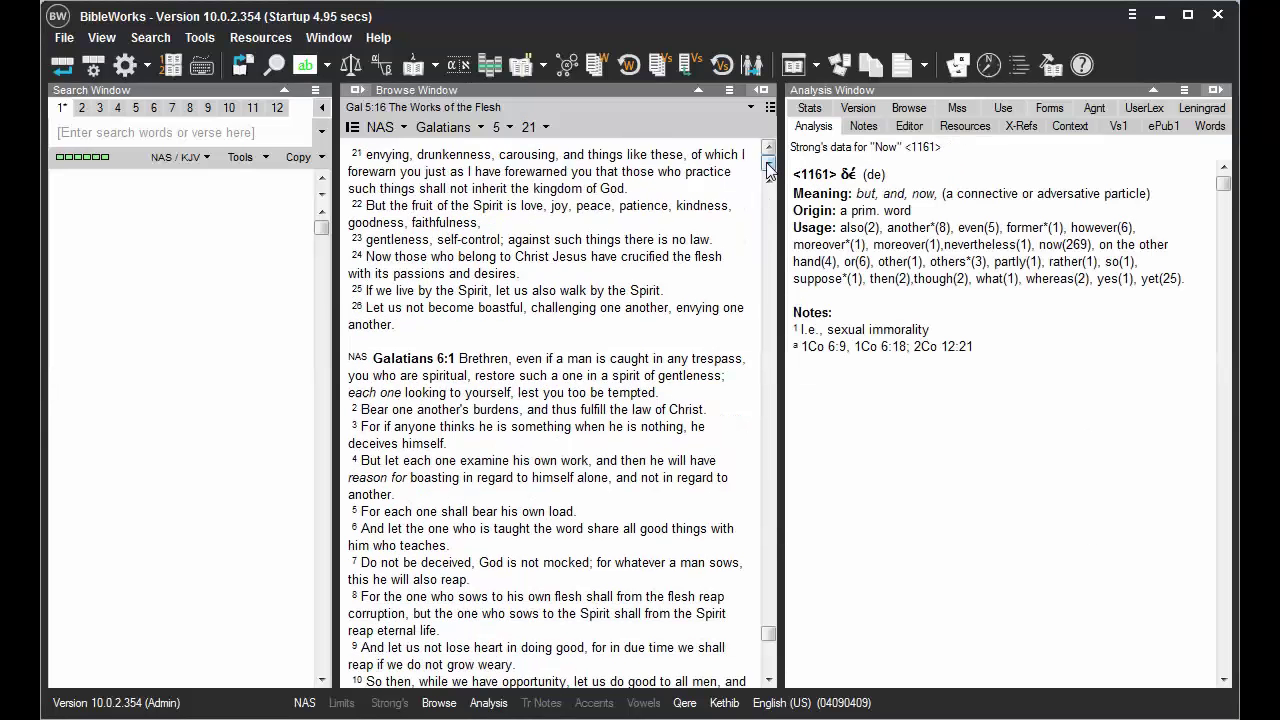
{"action": "left_click", "coordinate": [769, 148]}
{"action": "left_click", "coordinate": [768, 148]}
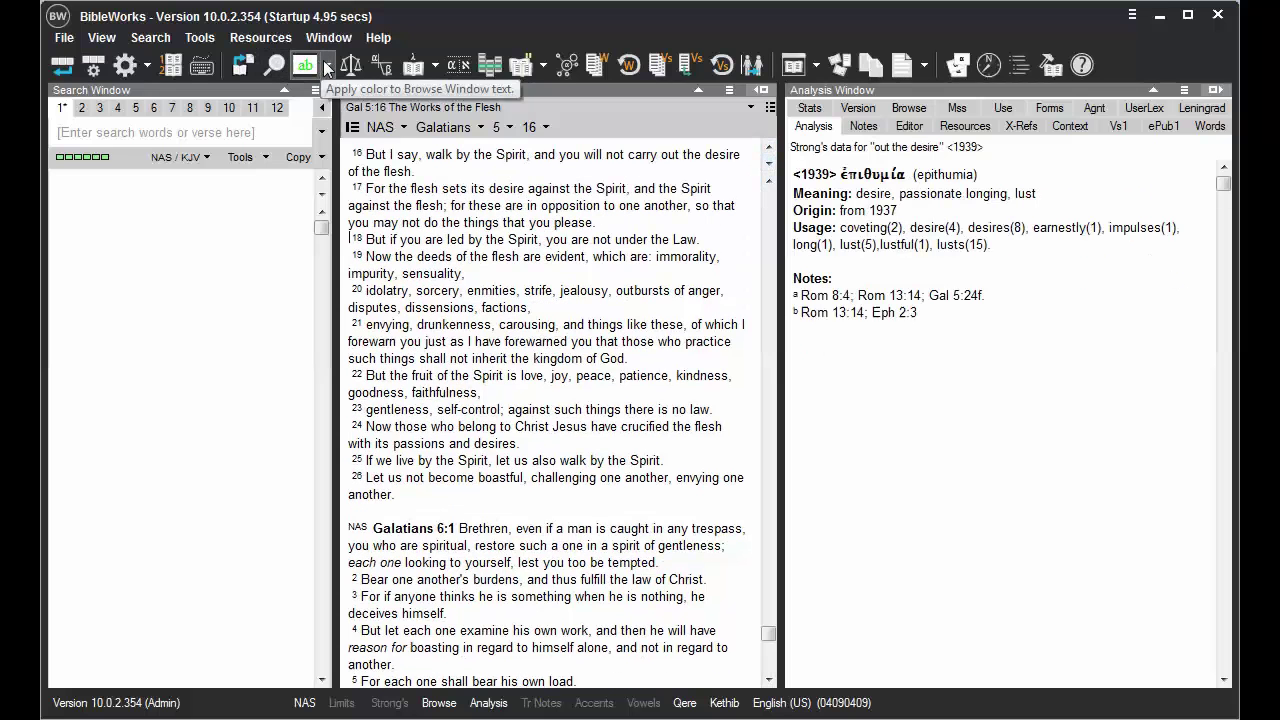
{"action": "left_click", "coordinate": [326, 66]}
{"action": "left_click", "coordinate": [381, 92]}
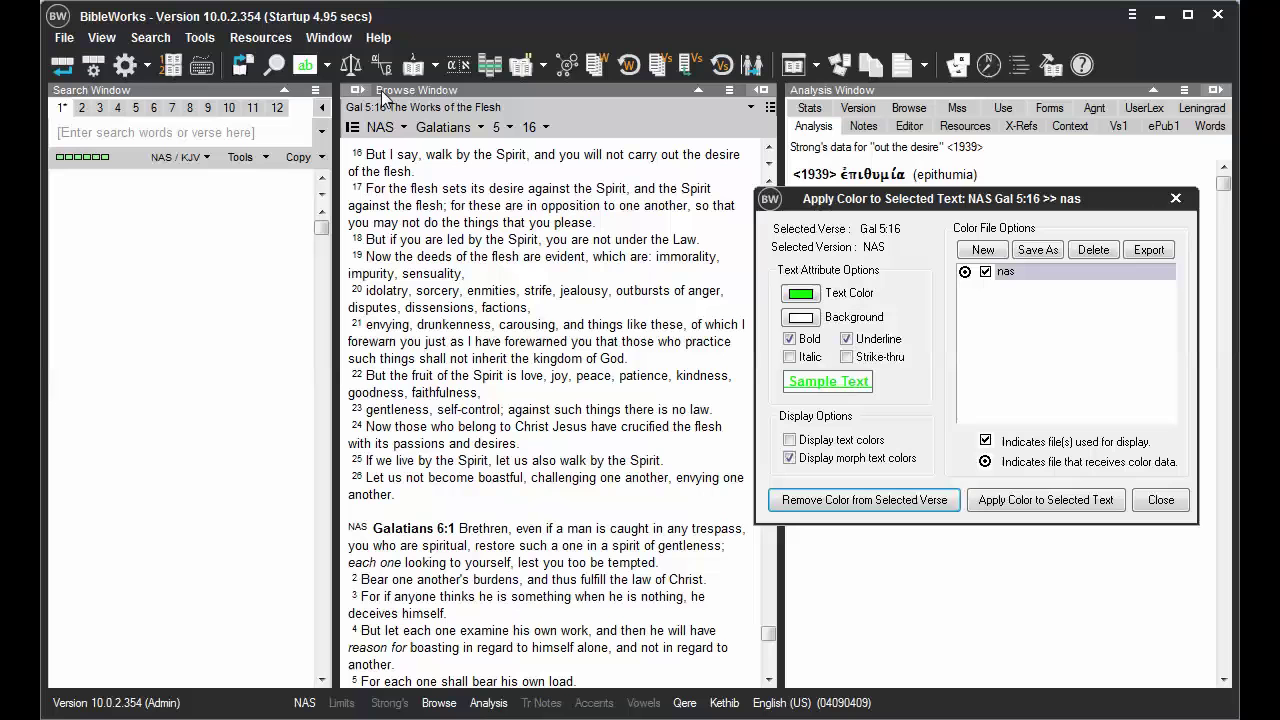
{"action": "left_click", "coordinate": [789, 440]}
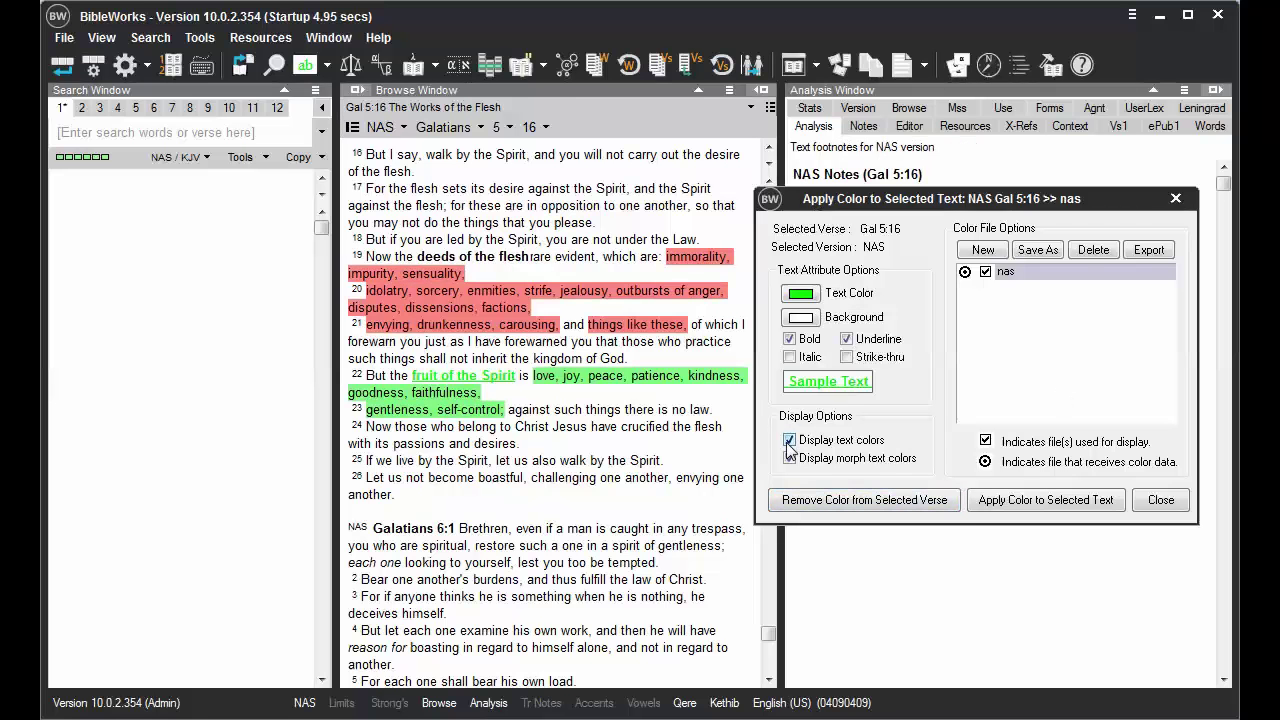